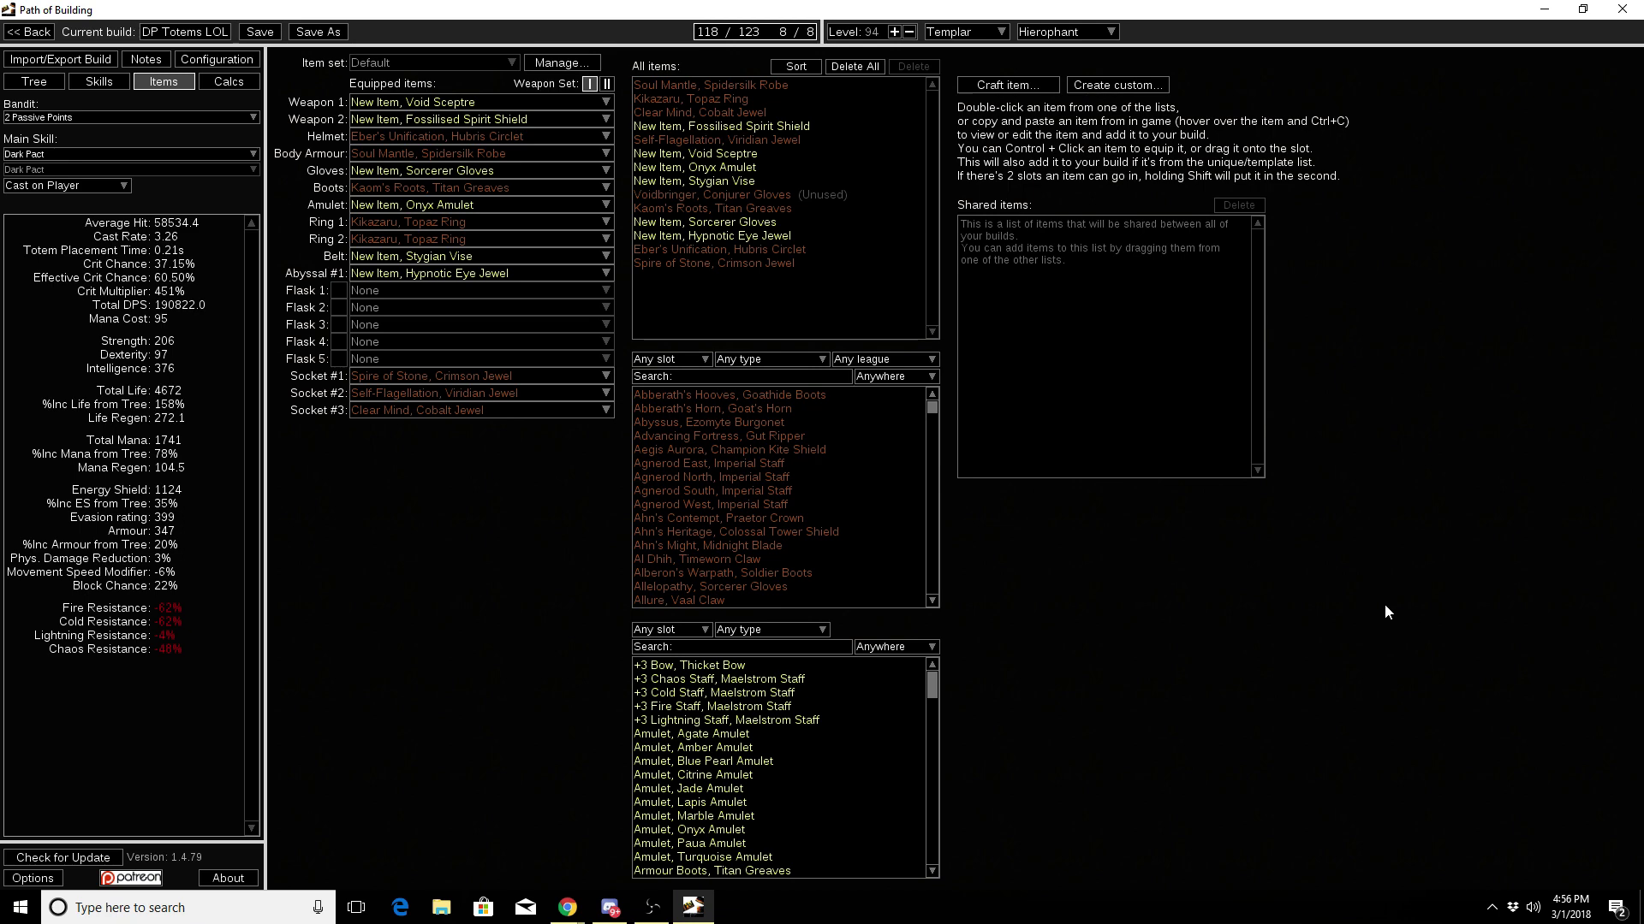
Step: Examine the allocated passive tree and the Hierophant ascendancy of the DP Totems LOL build
left_click(41, 82)
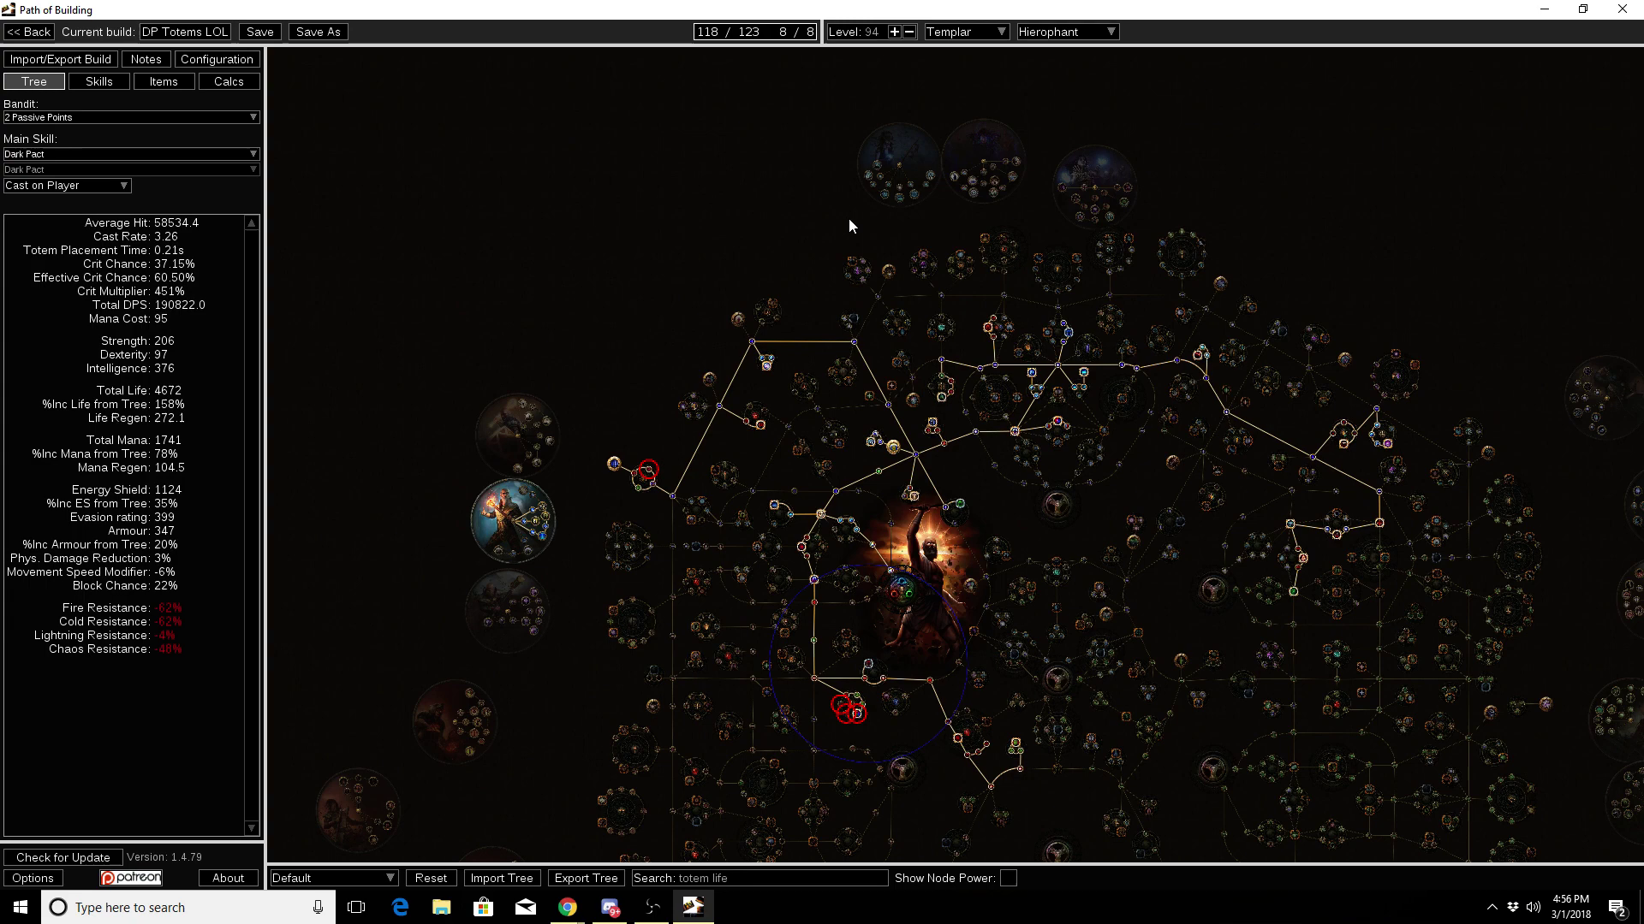
scroll(543, 546, "up", 1)
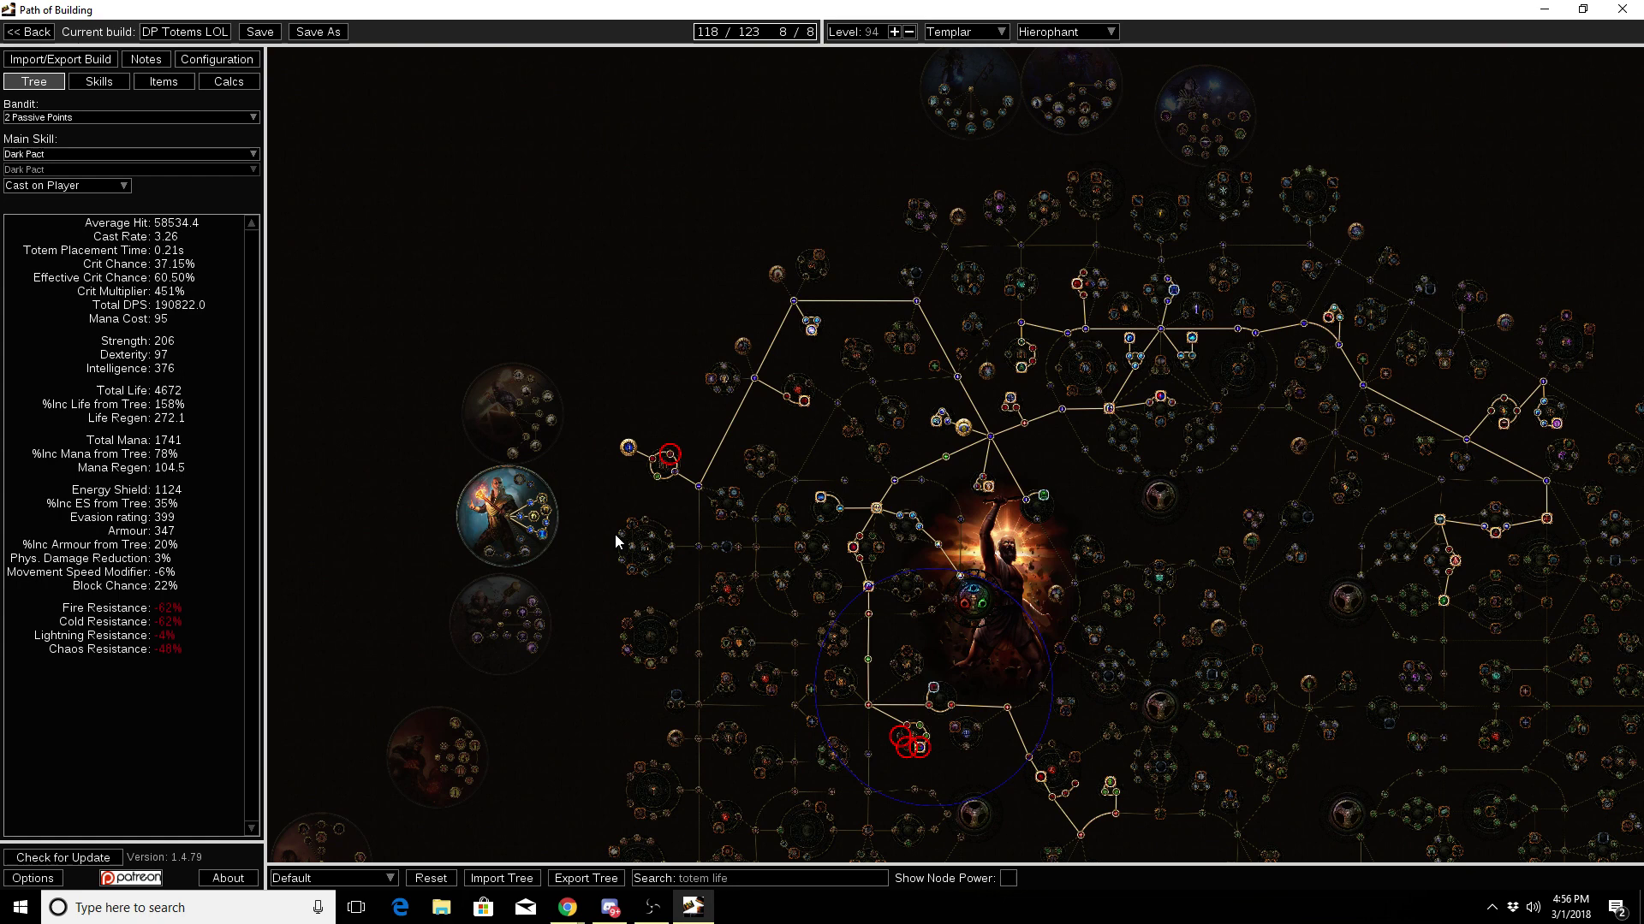
mouse_move(529, 555)
Step: Review the stats of the equipped gear, including the helmet, body armour, boots and the socketed jewels
left_click(164, 81)
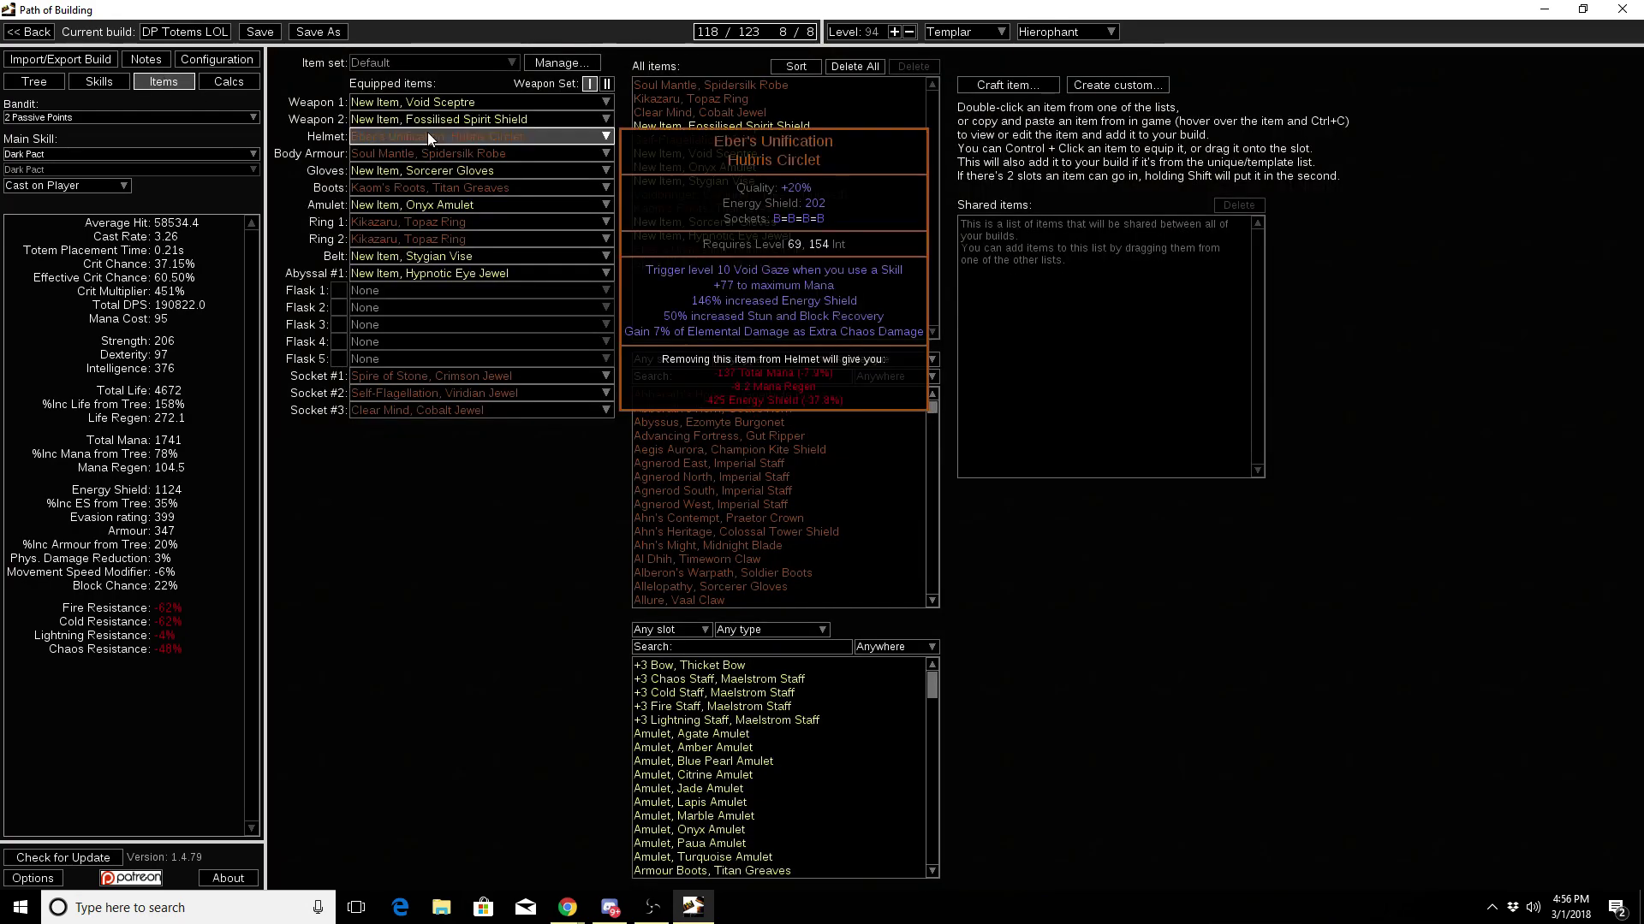
mouse_move(451, 161)
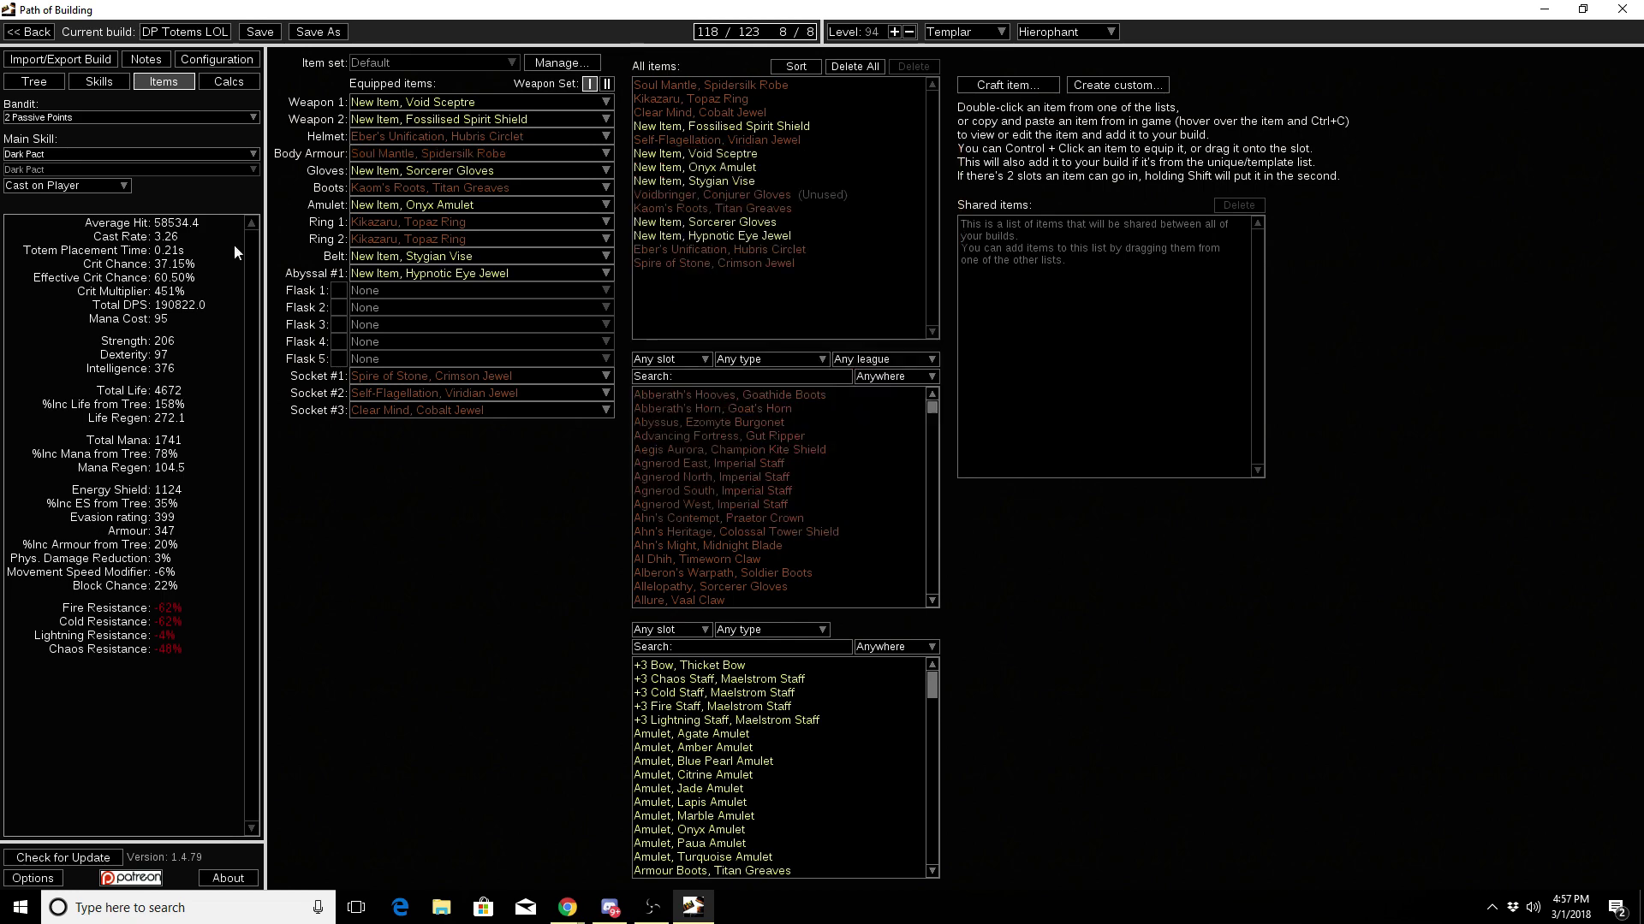
mouse_move(392, 396)
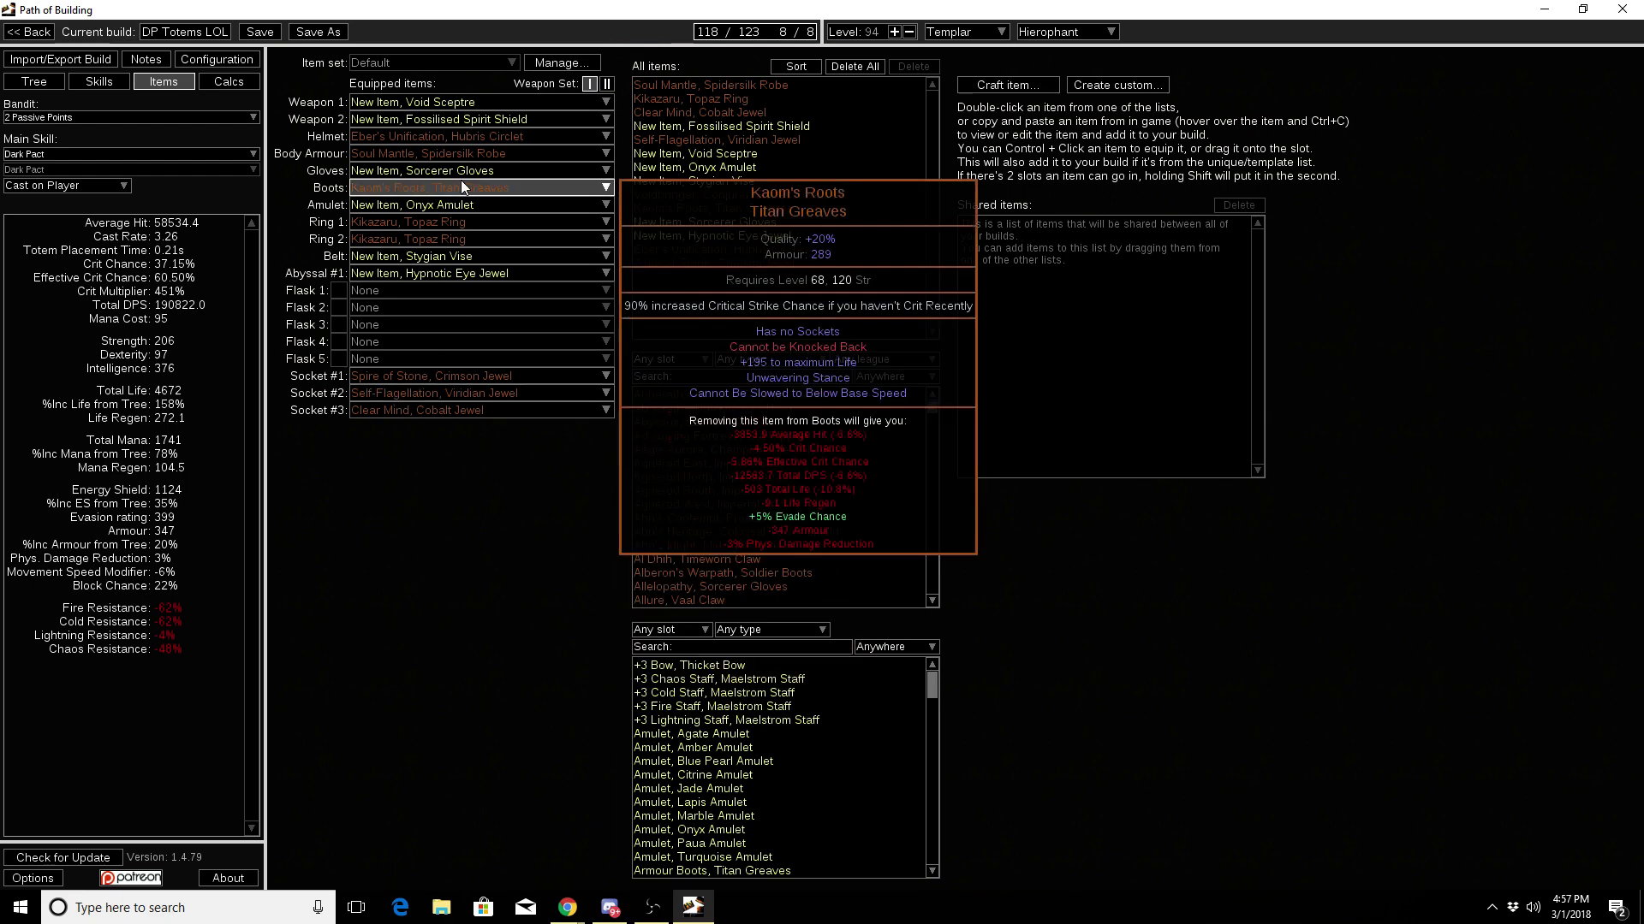
mouse_move(449, 413)
mouse_move(479, 376)
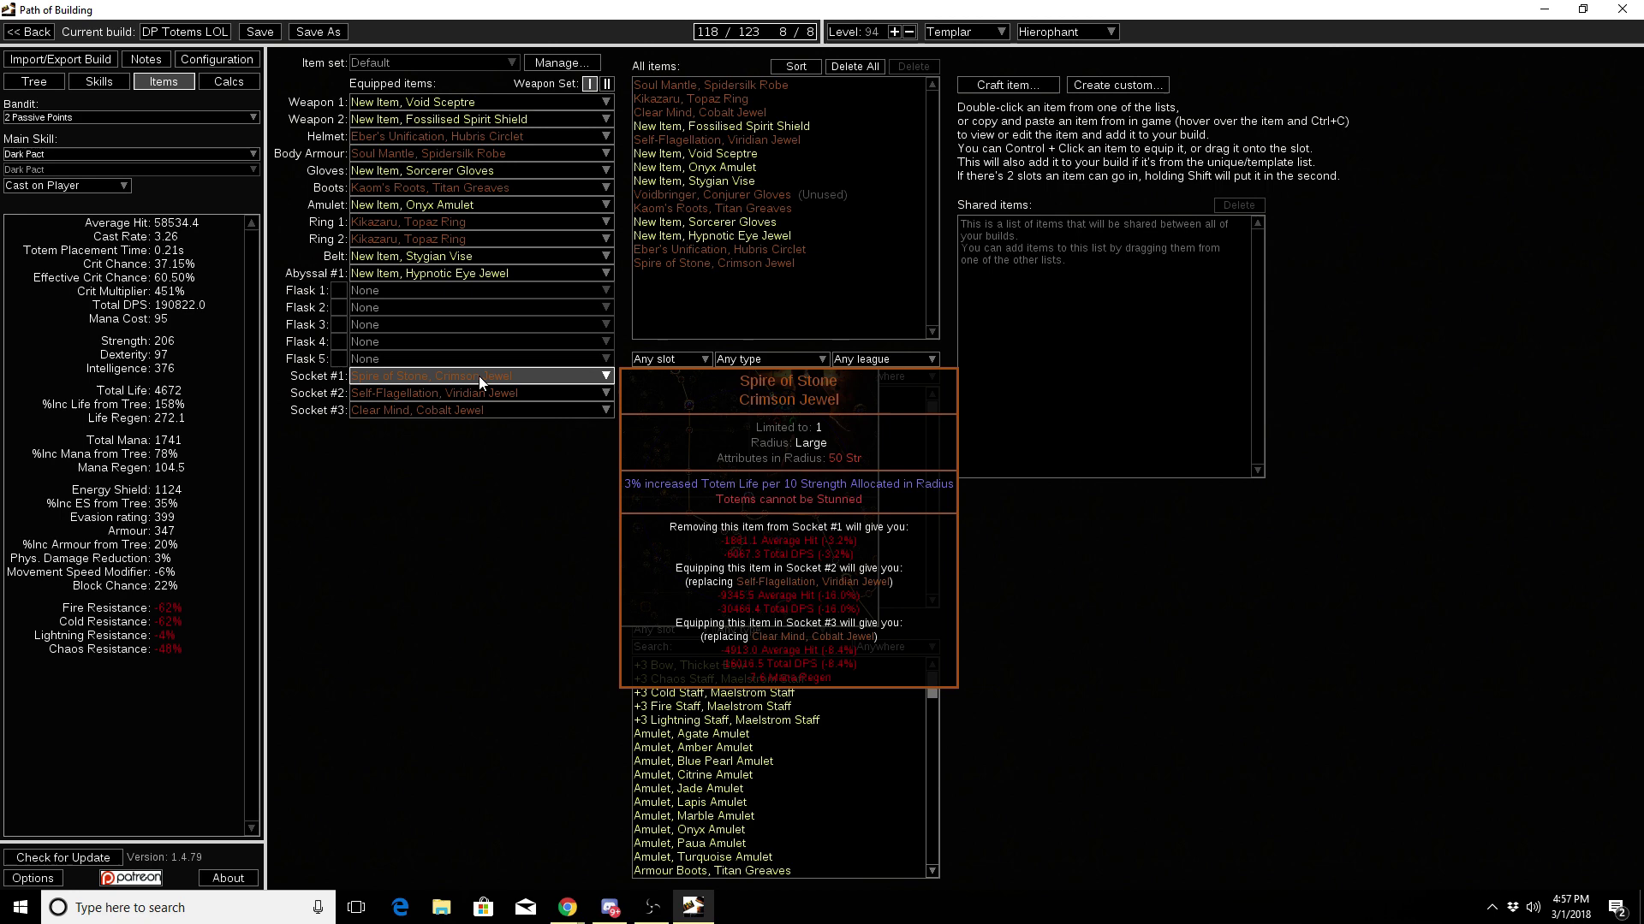
Step: Inspect the Spire of Stone jewel and its radius on the passive tree
left_click(57, 78)
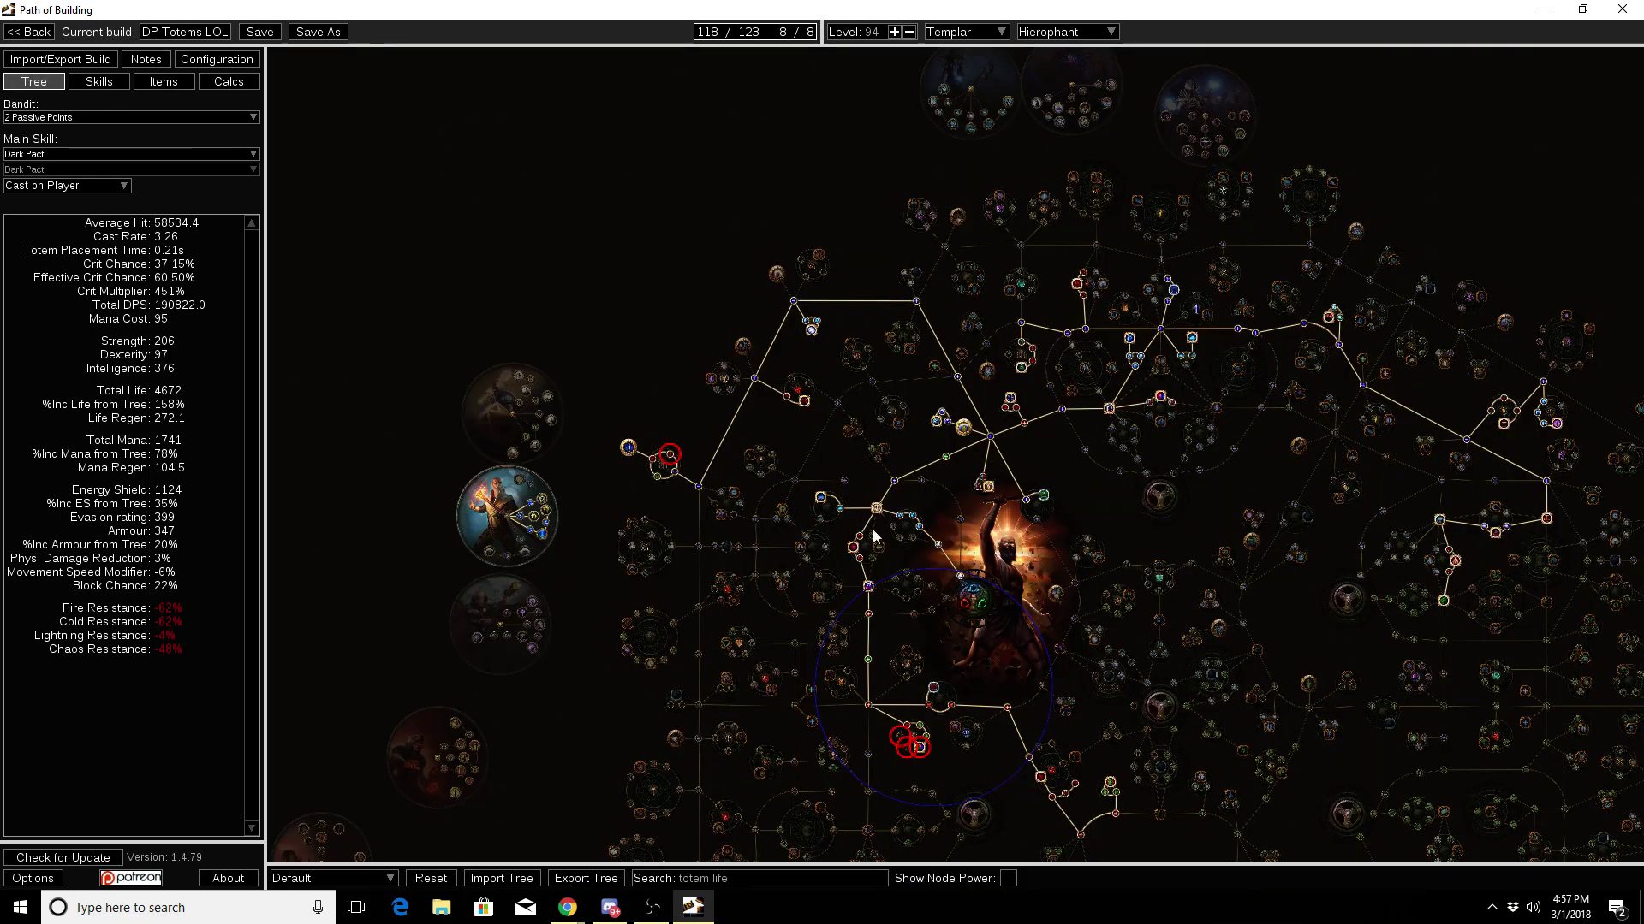
mouse_move(931, 690)
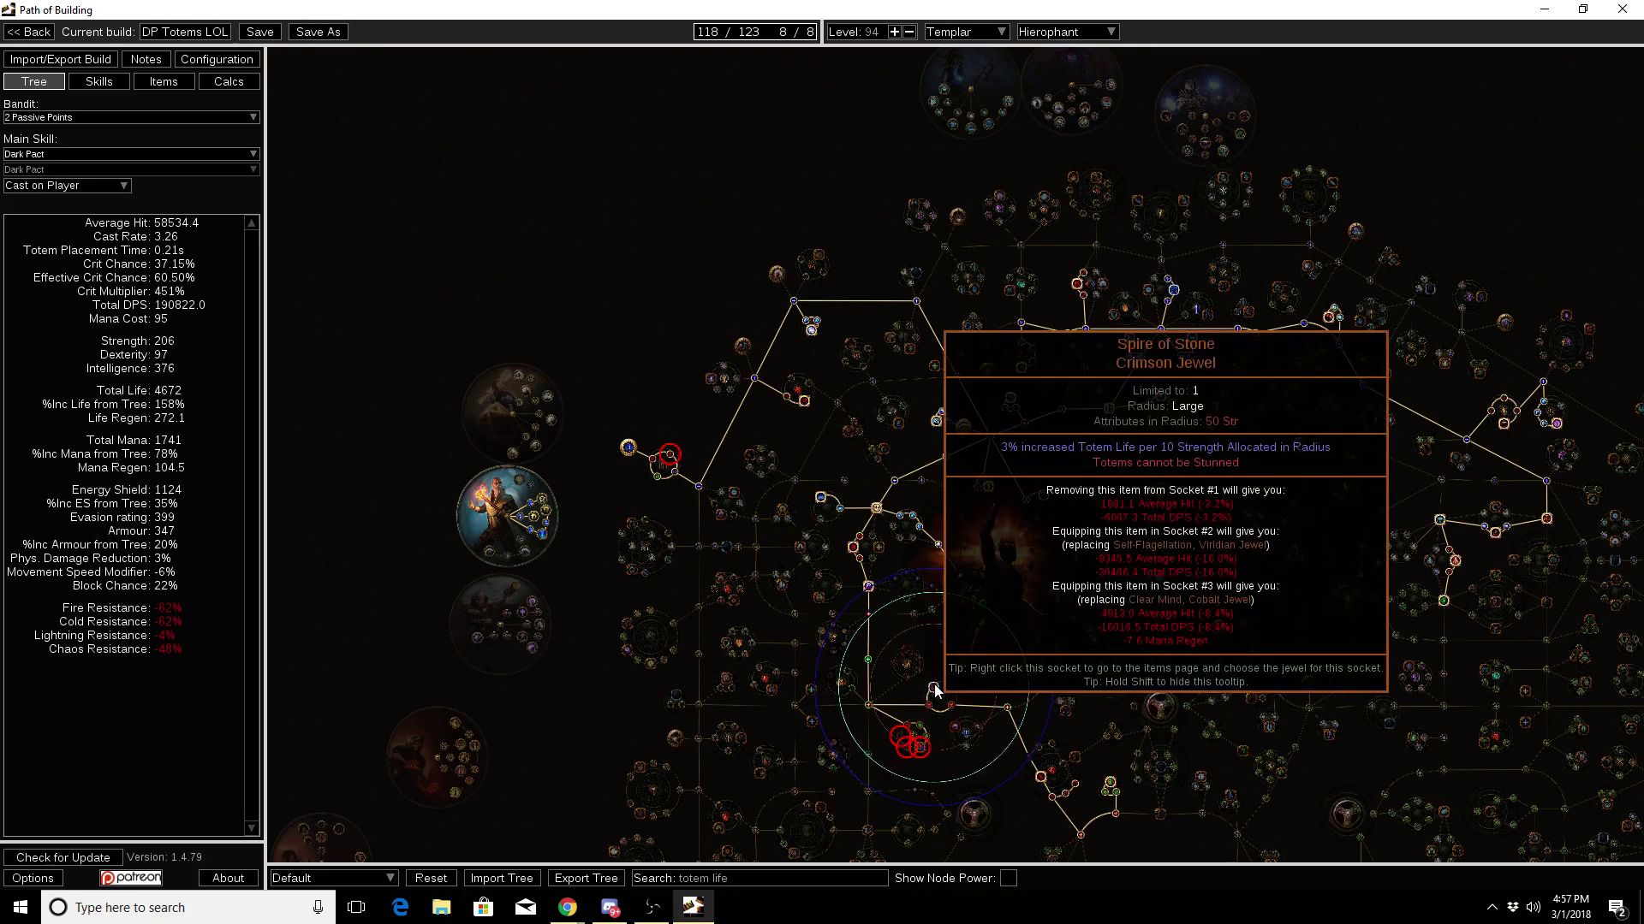
key("shift")
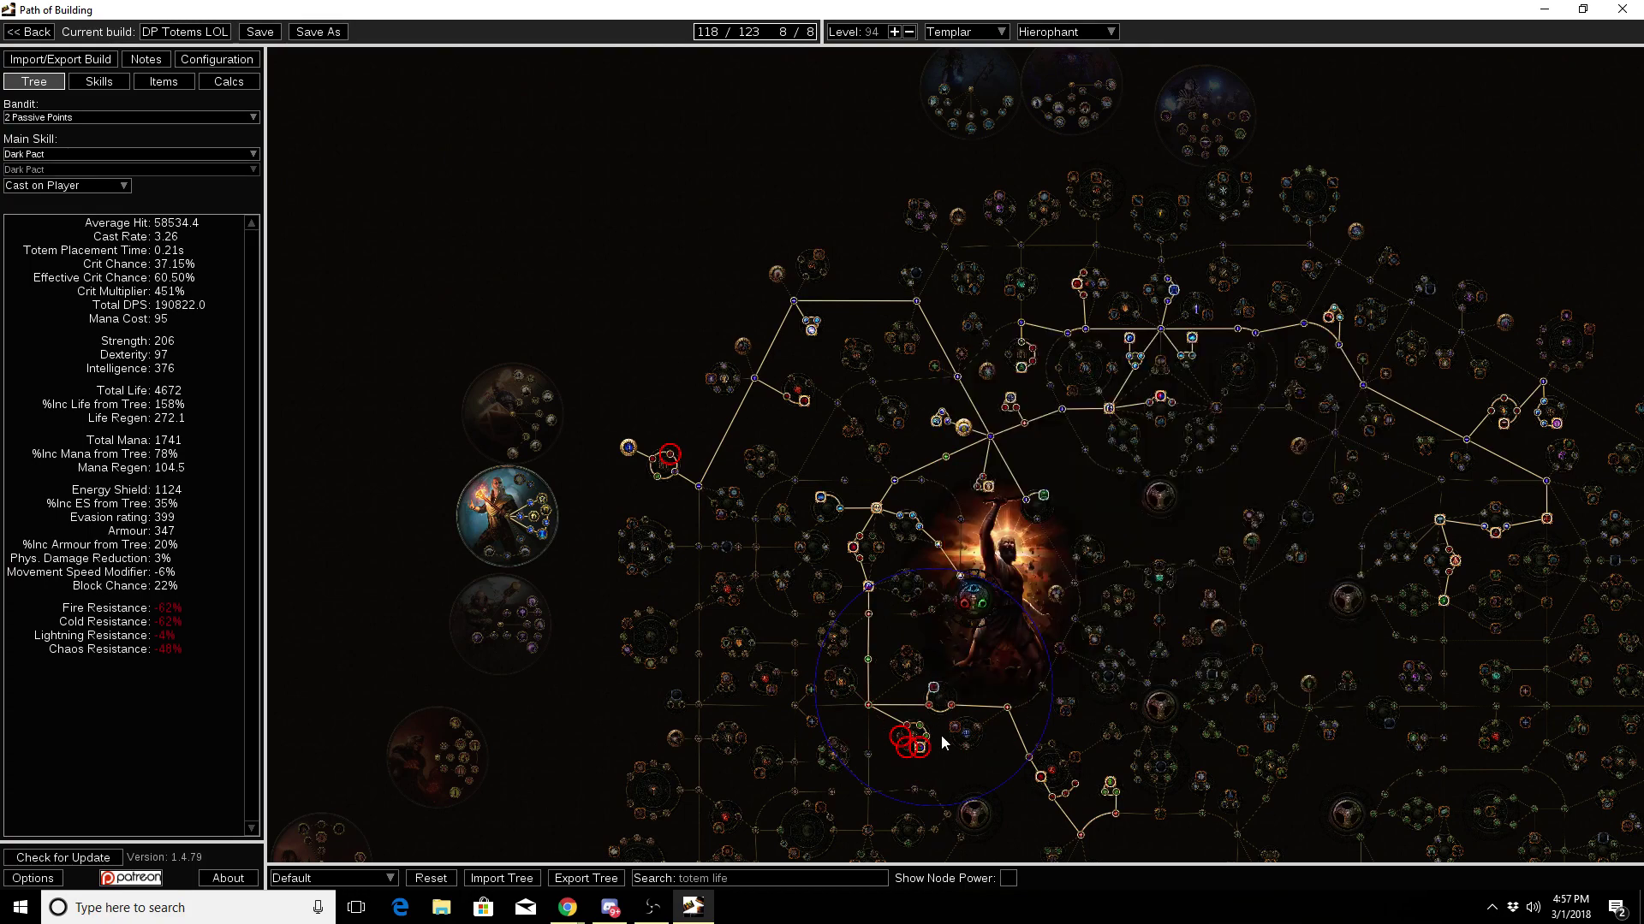
scroll(940, 728, "up", 2)
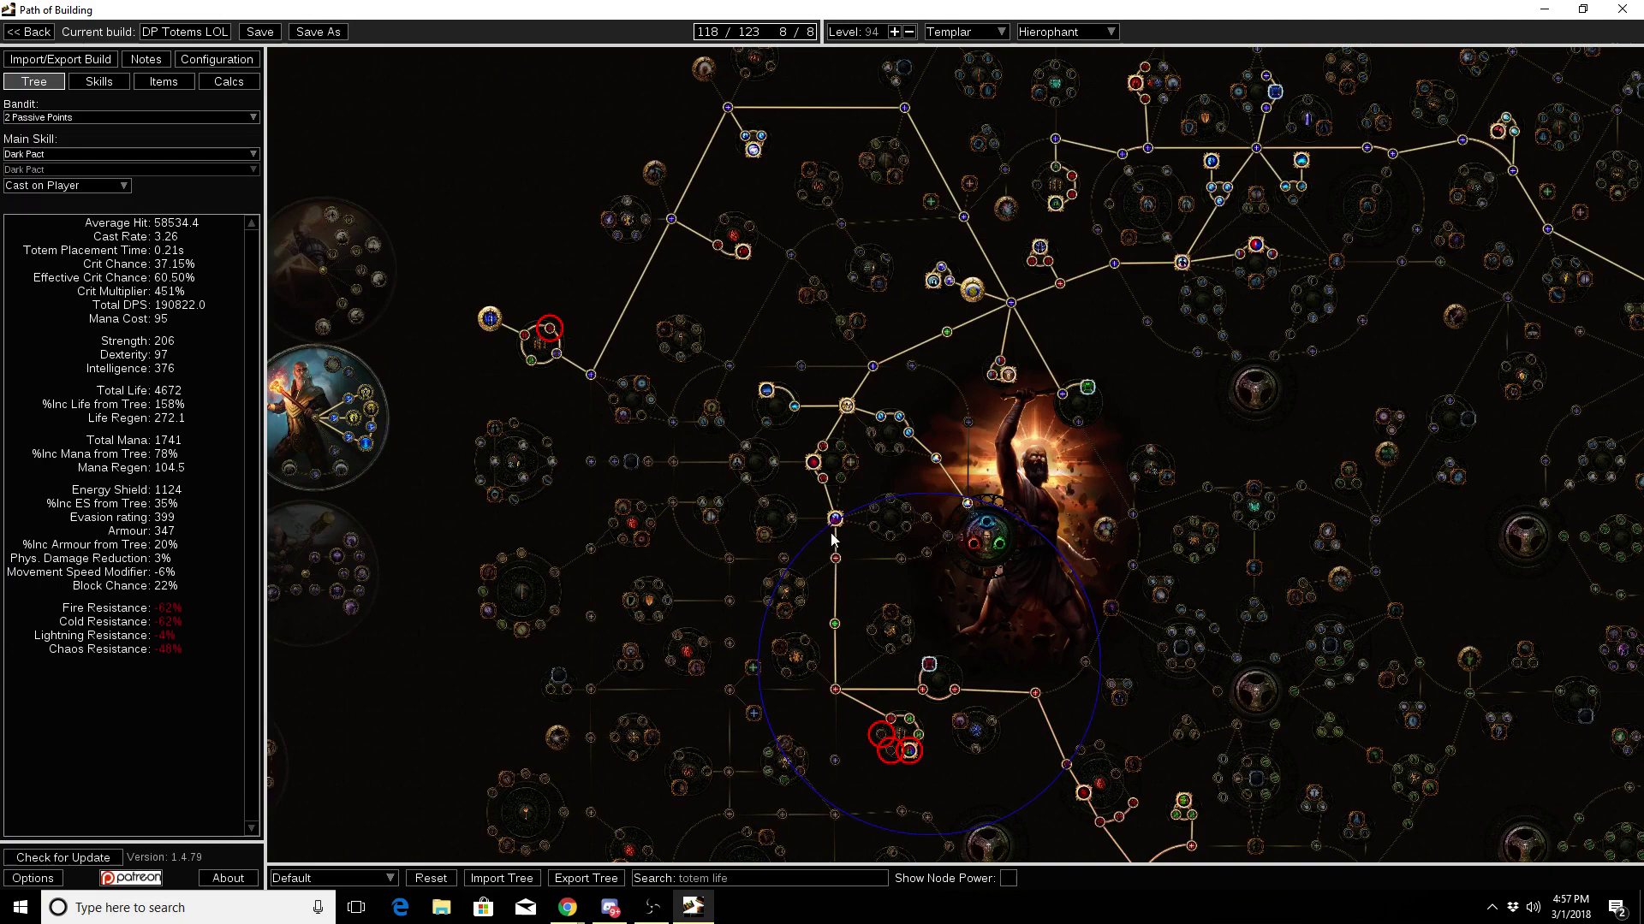
Step: Try allocating the extra +10 Strength node at the edge of the Spire of Stone radius, and unallocate it
left_click(1035, 693)
mouse_move(931, 669)
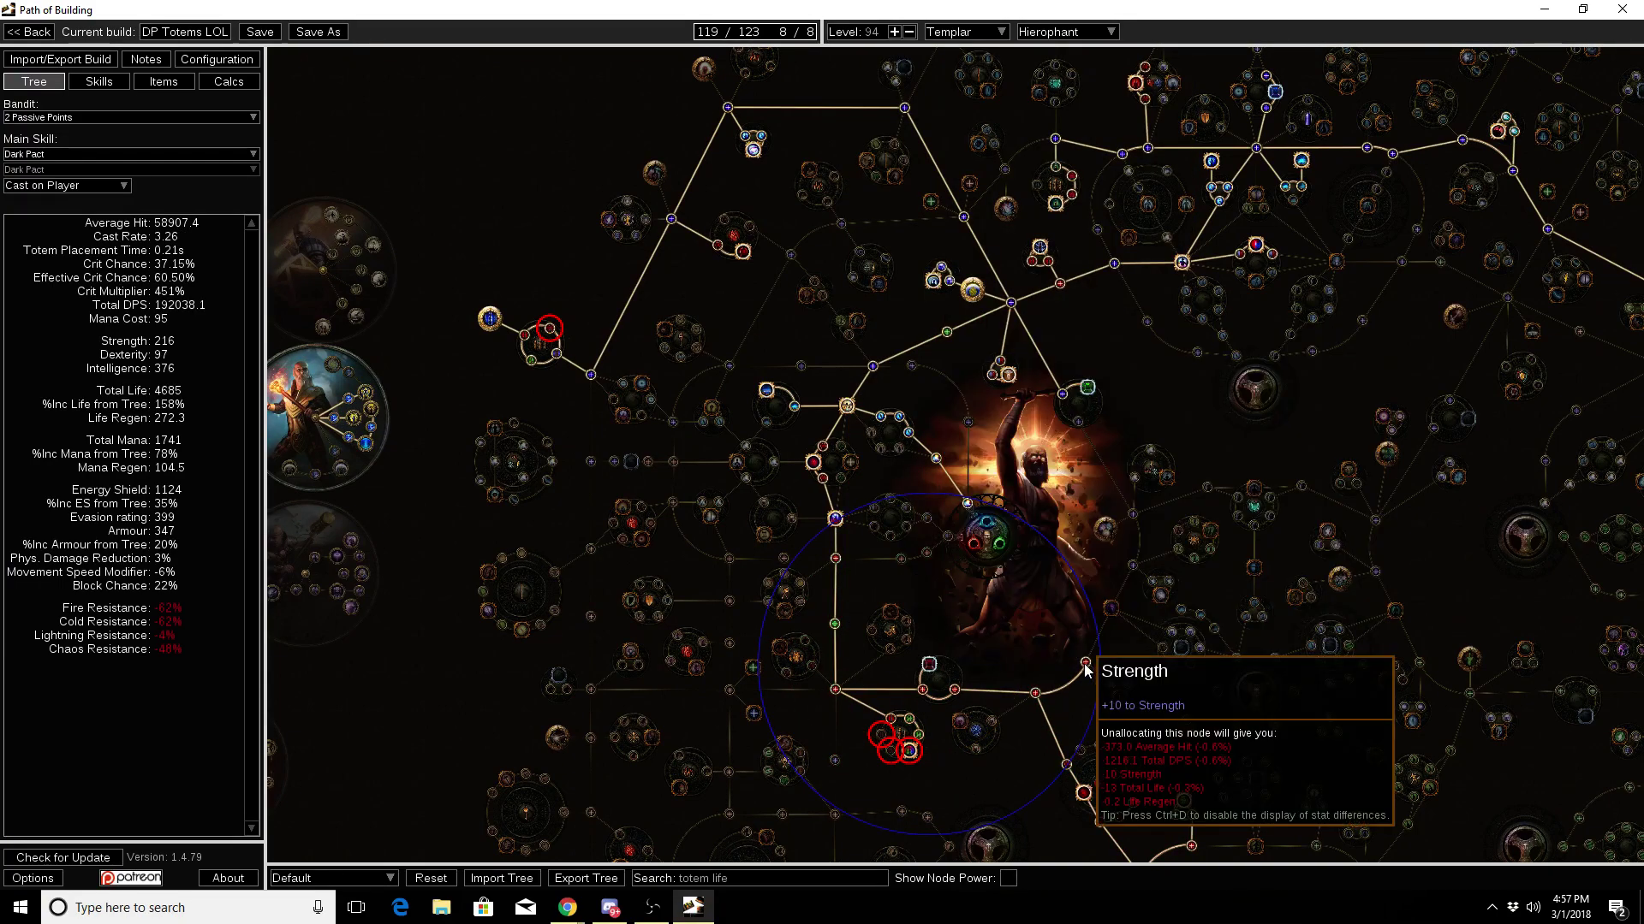
left_click(1035, 693)
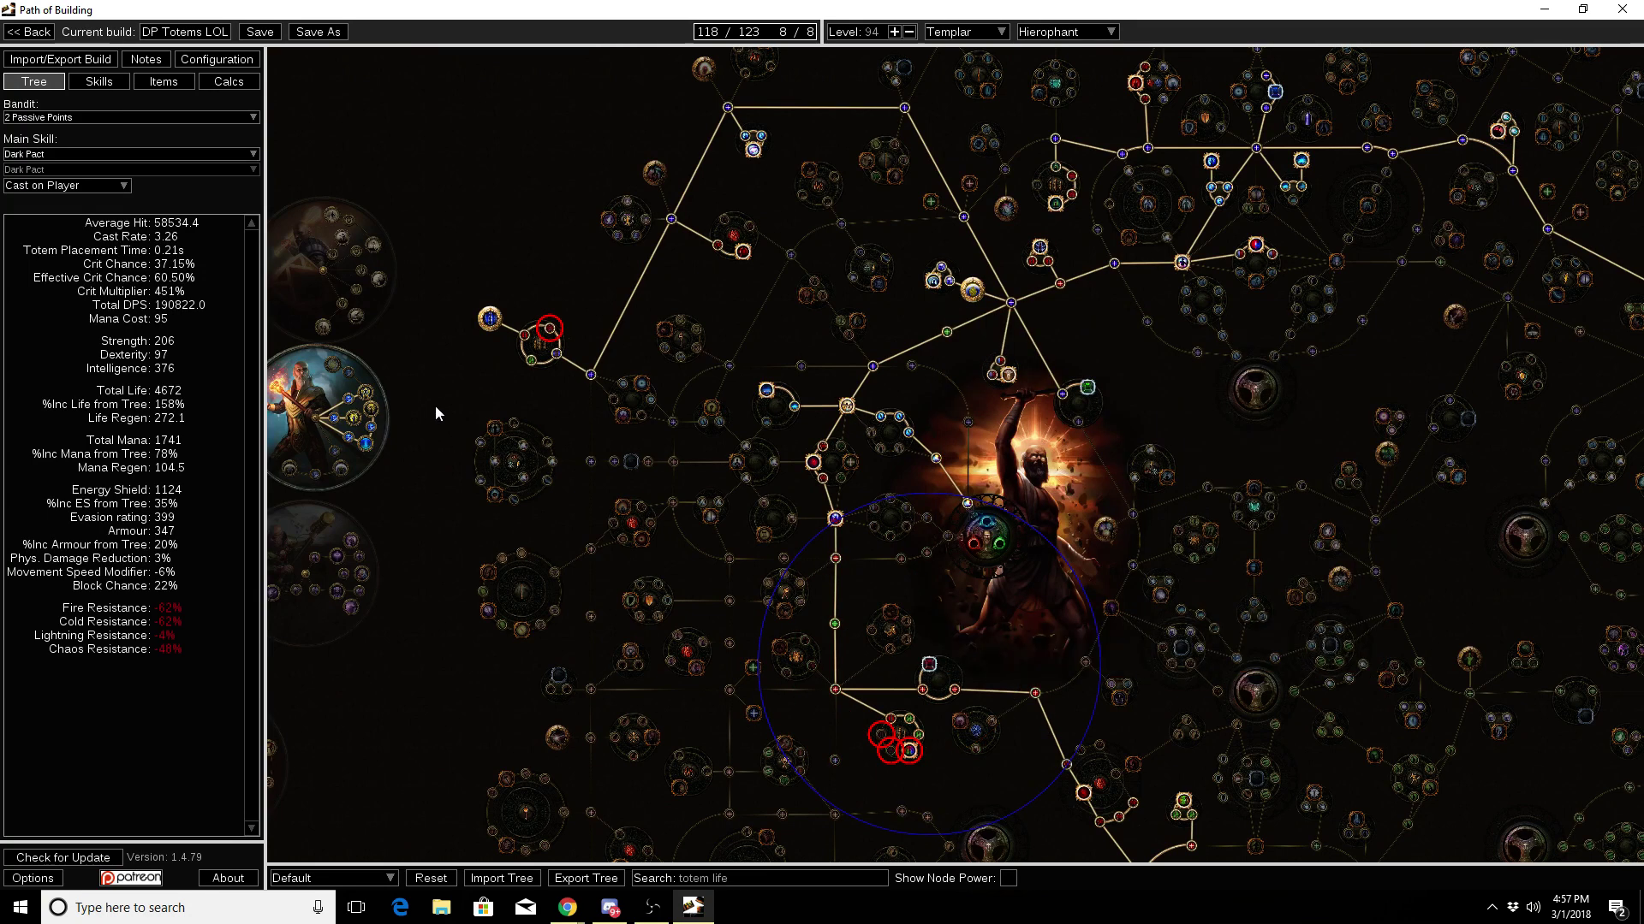
Step: Check the details of the Spire of Stone jewel and the equipped gloves, weapon and helmet
left_click(162, 83)
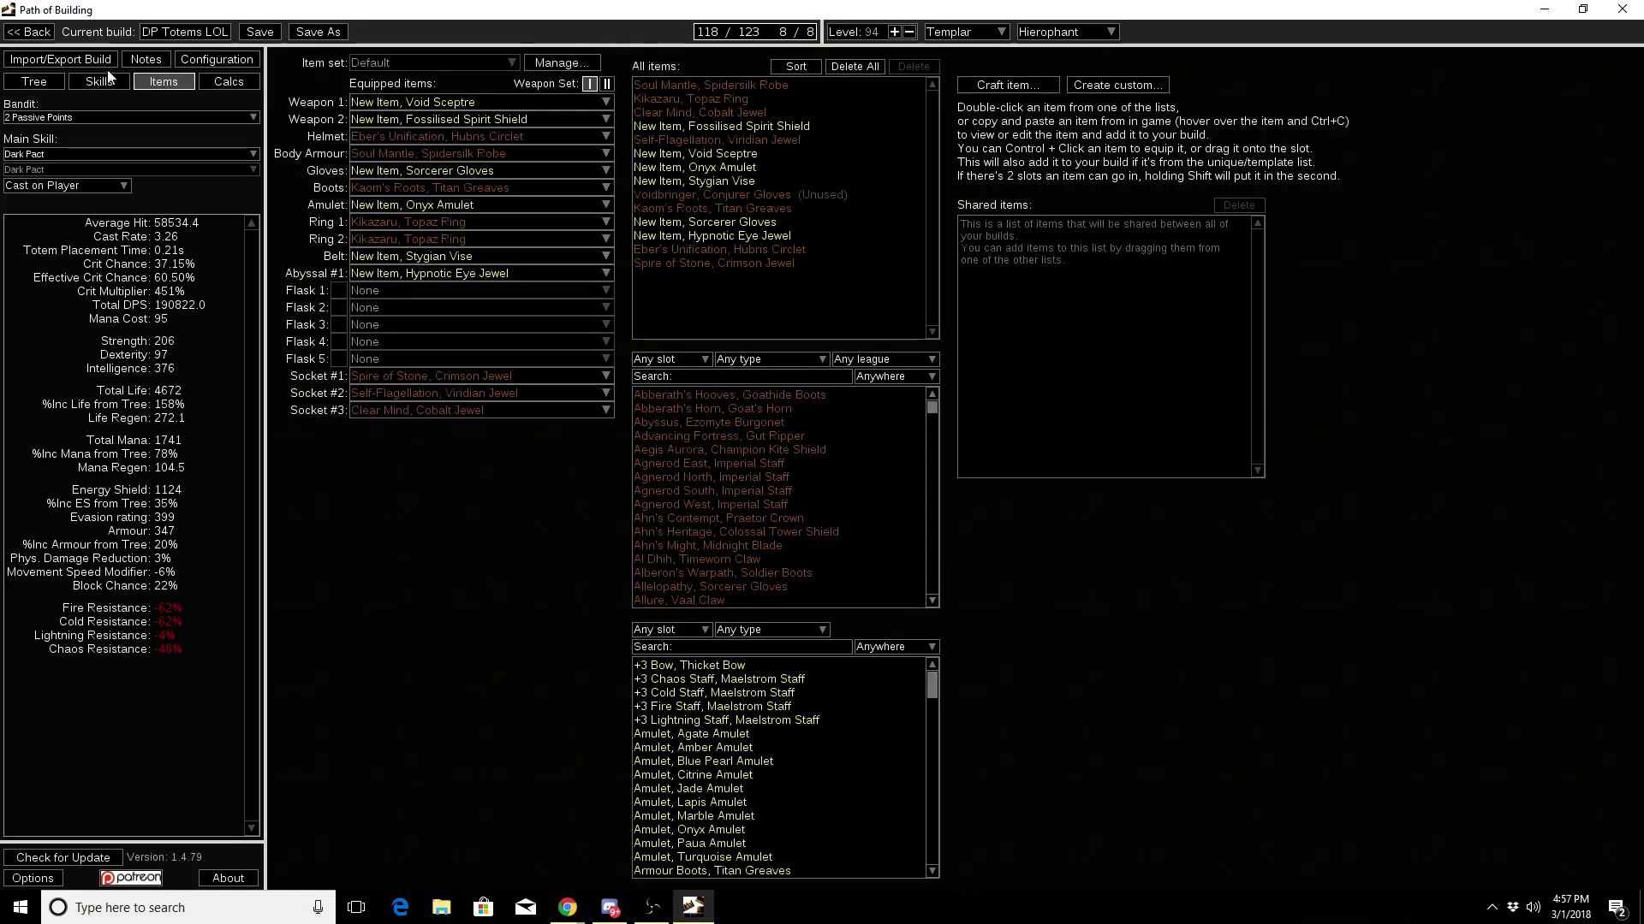
mouse_move(691, 267)
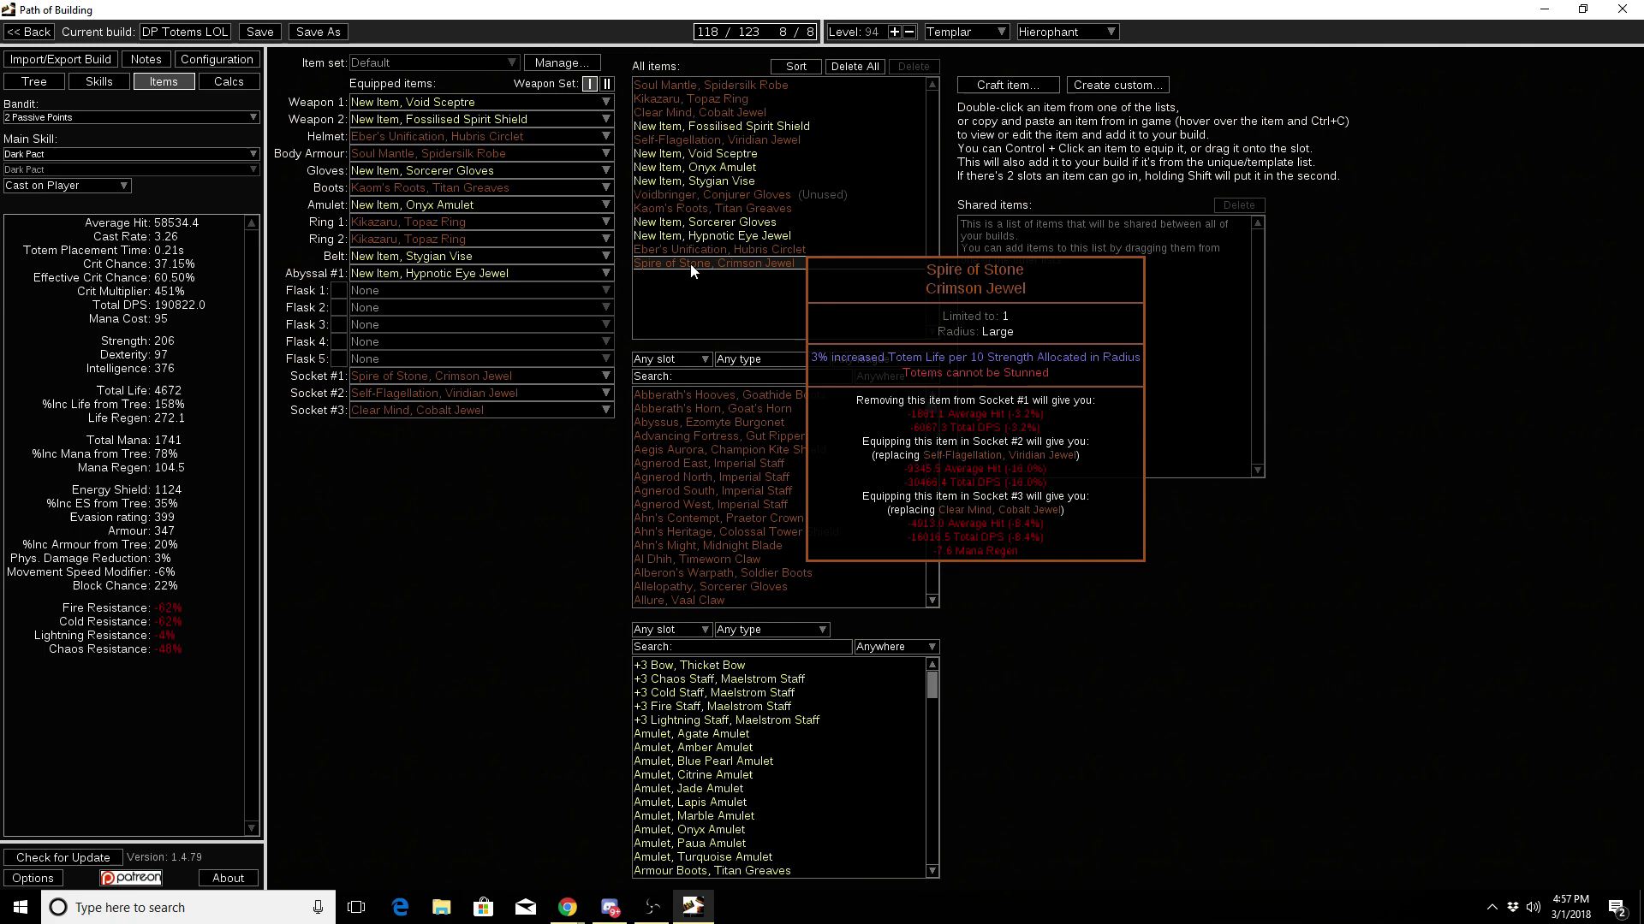
mouse_move(501, 190)
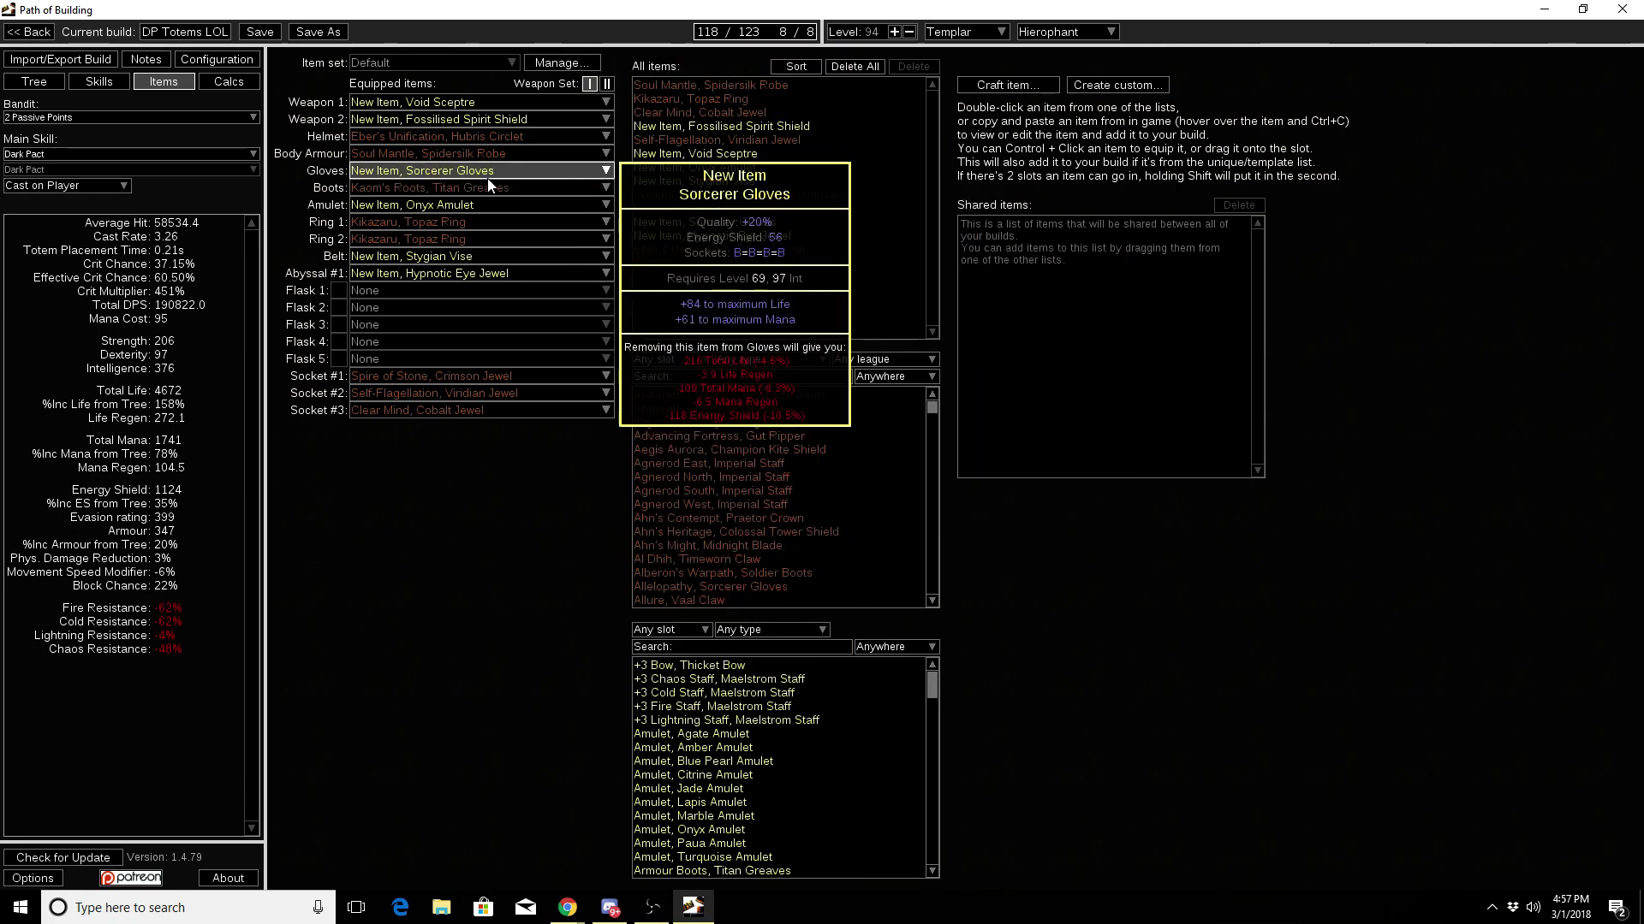
mouse_move(485, 113)
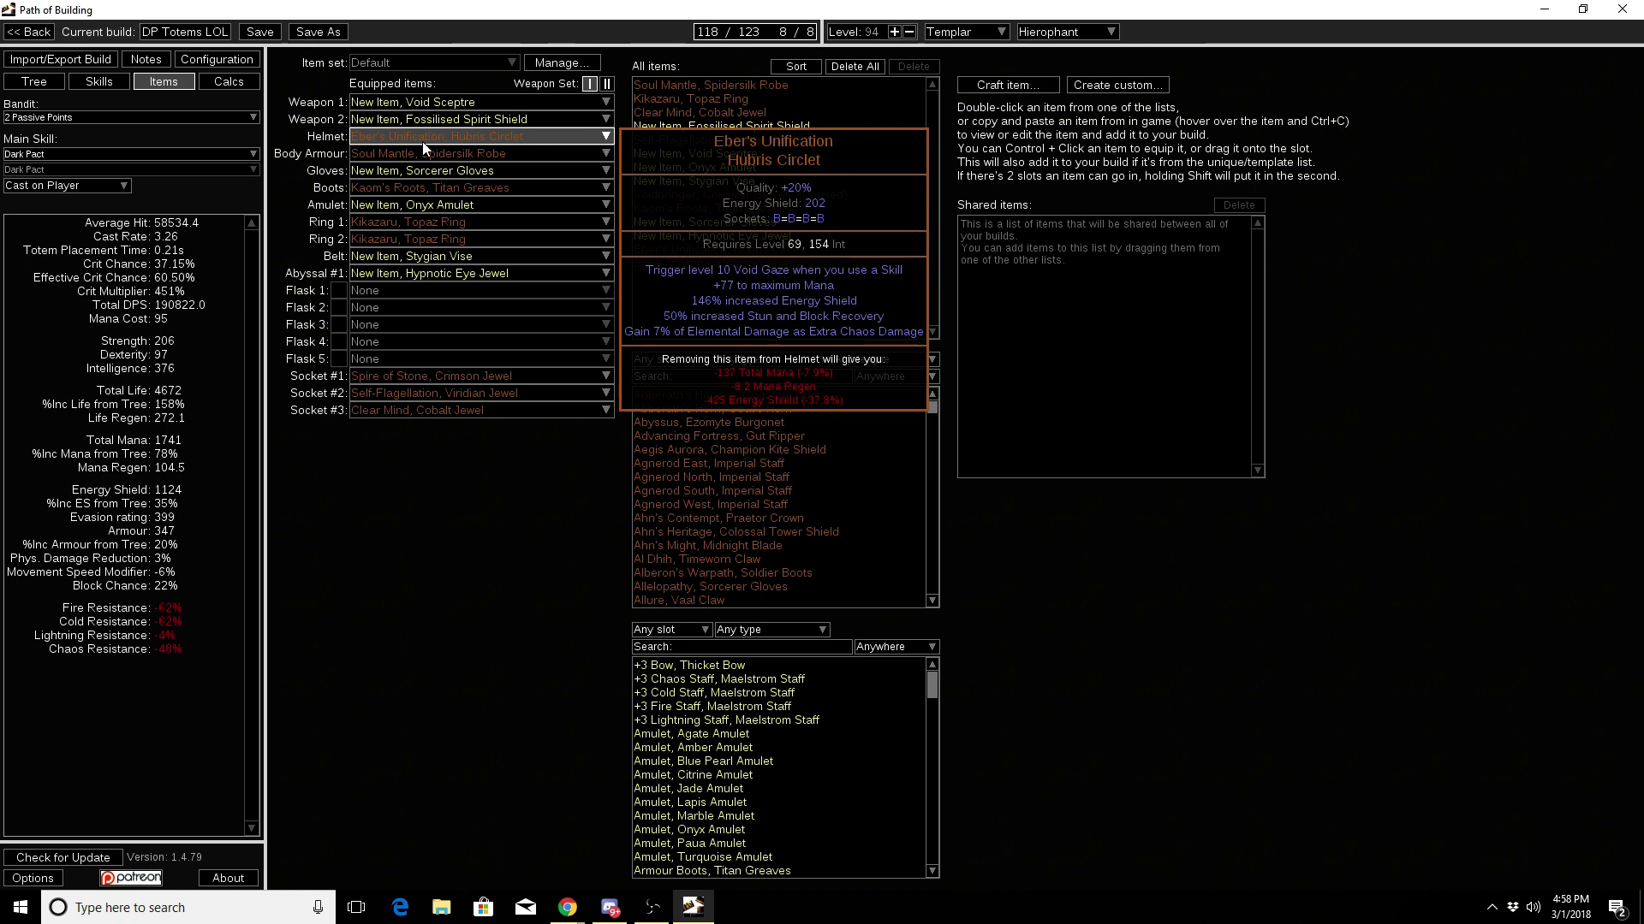
Step: Unequip the helmet to compare the build's stats, and re-equip Eber's Unification, Hubris Circlet
left_click(422, 147)
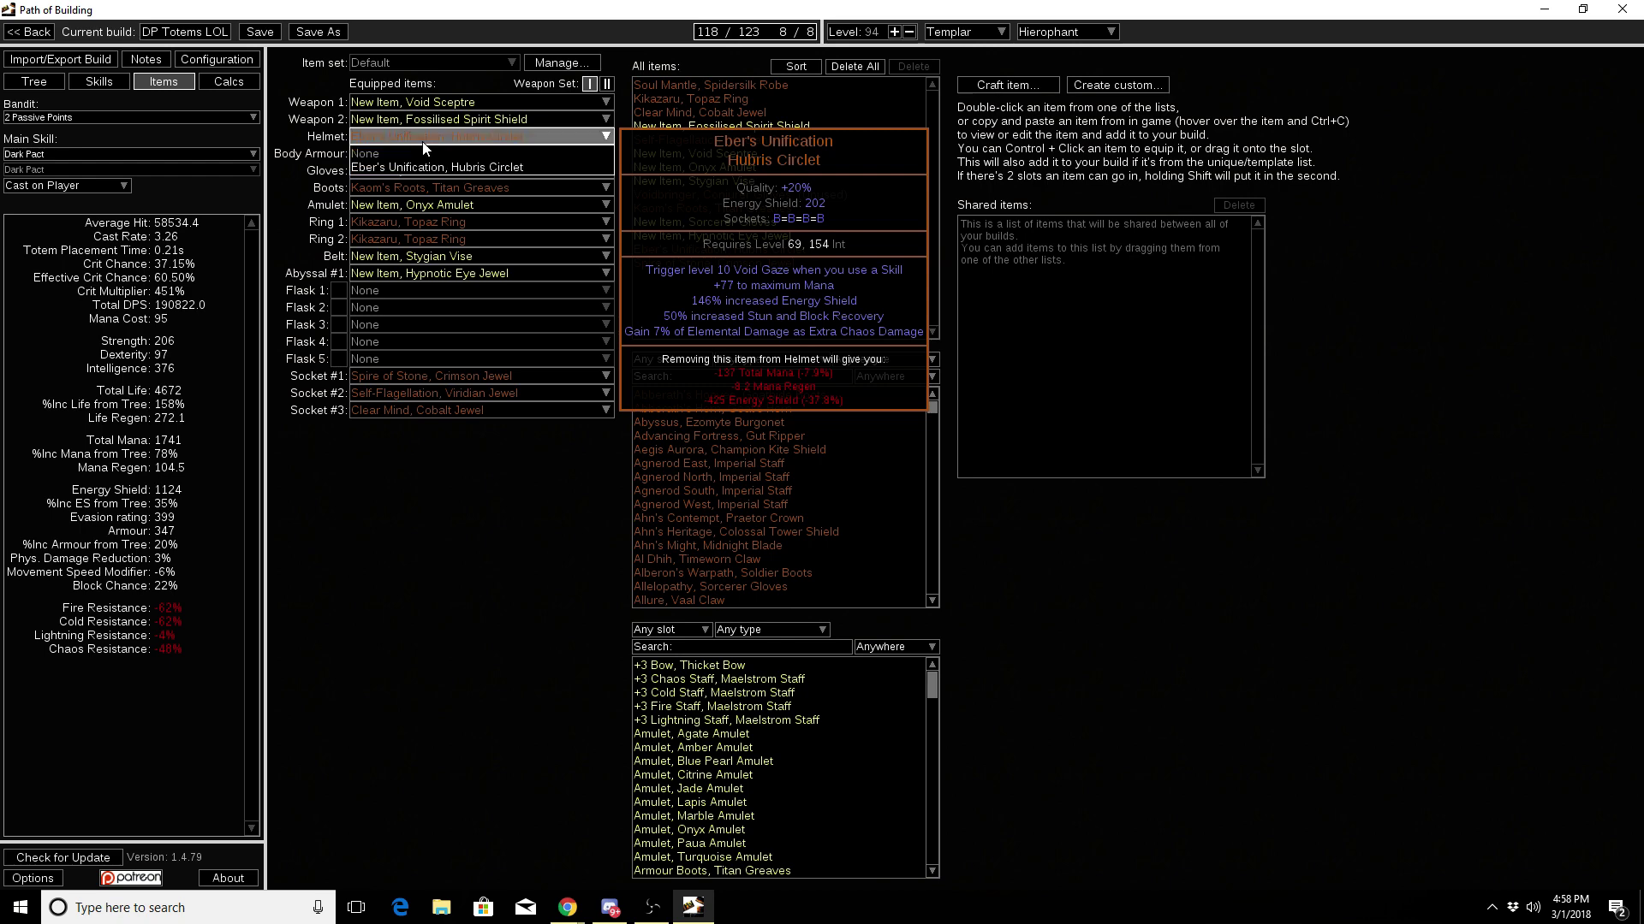
left_click(422, 153)
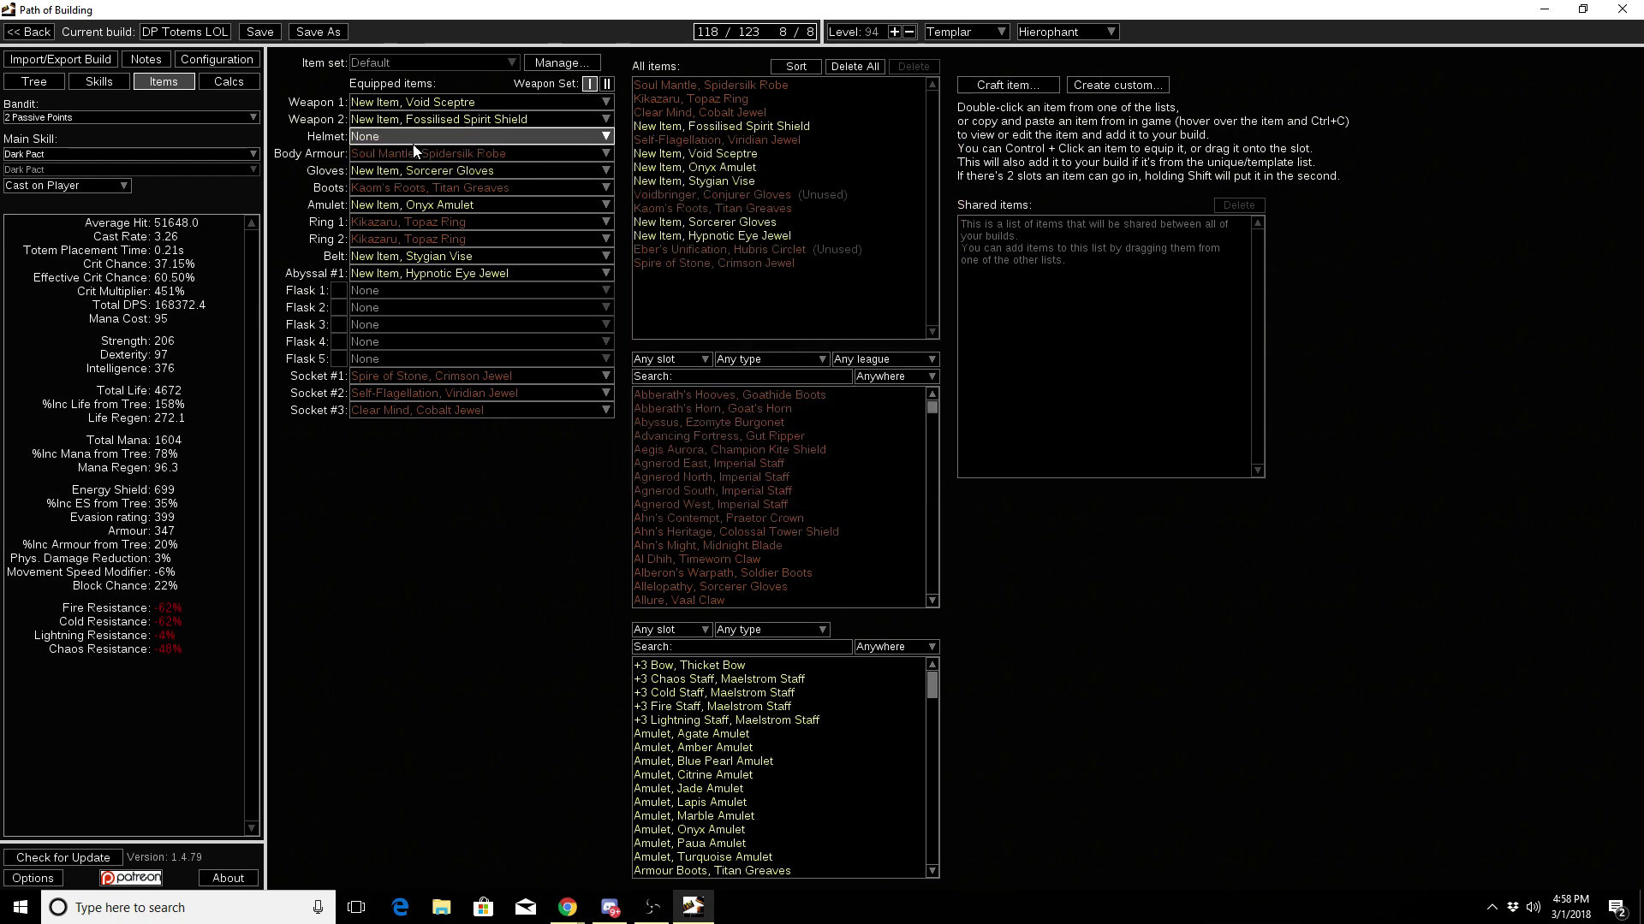
left_click(414, 152)
left_click(419, 166)
Step: In the Dark Pact socket group, set the quality of Faster Casting, Concentrated Effect and Controlled Destruction to 20
left_click(111, 81)
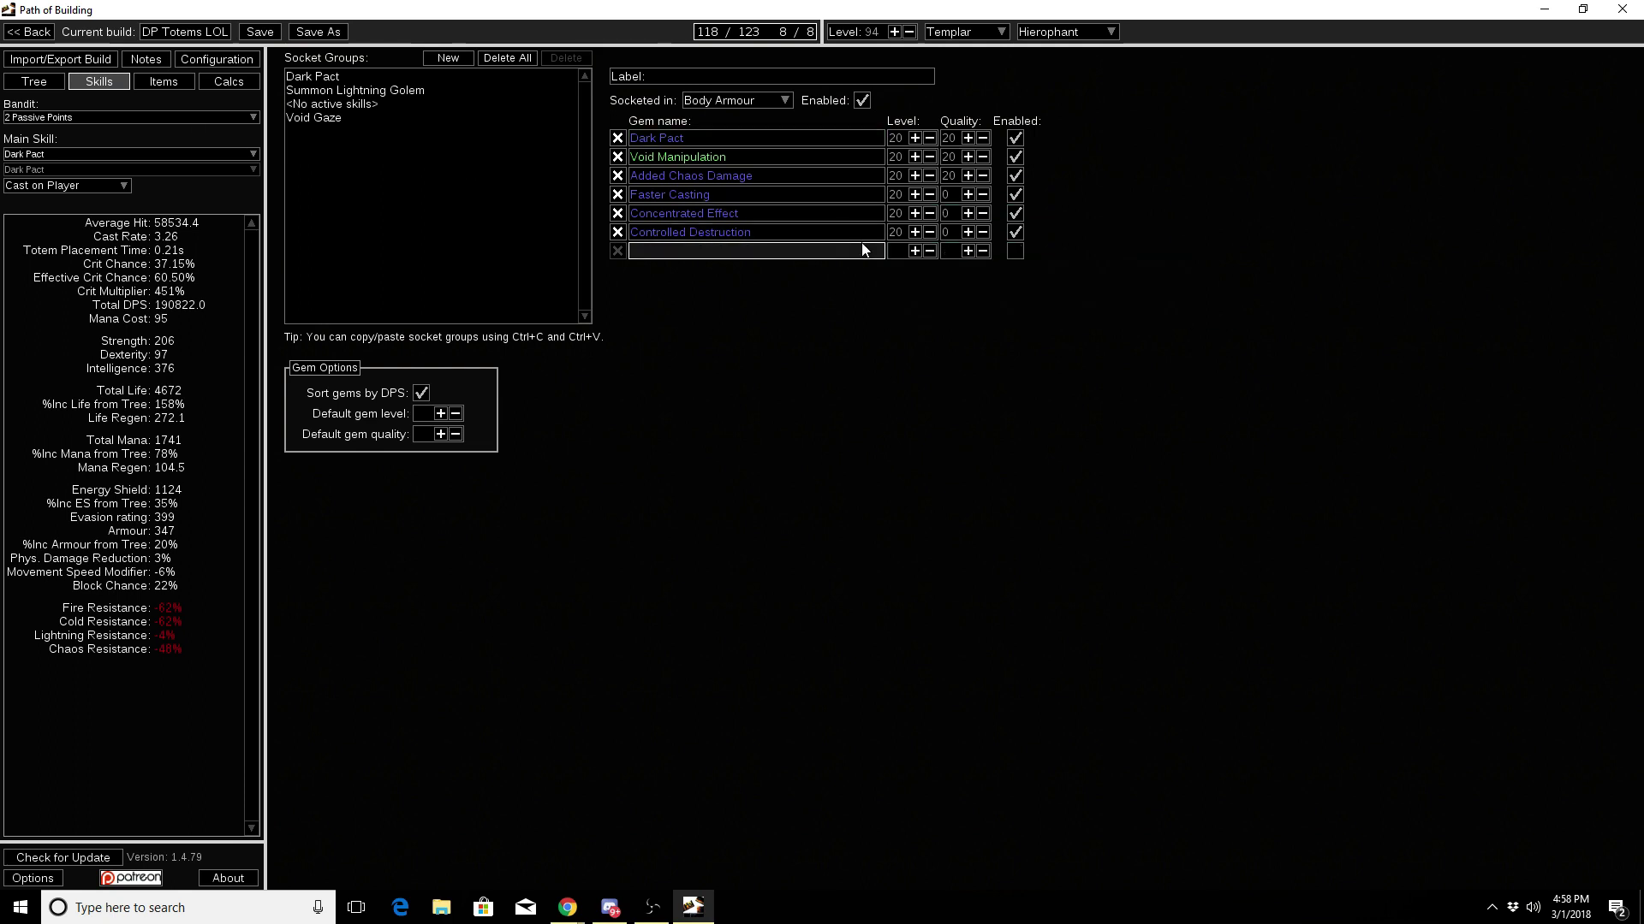
double_click(948, 195)
type("20")
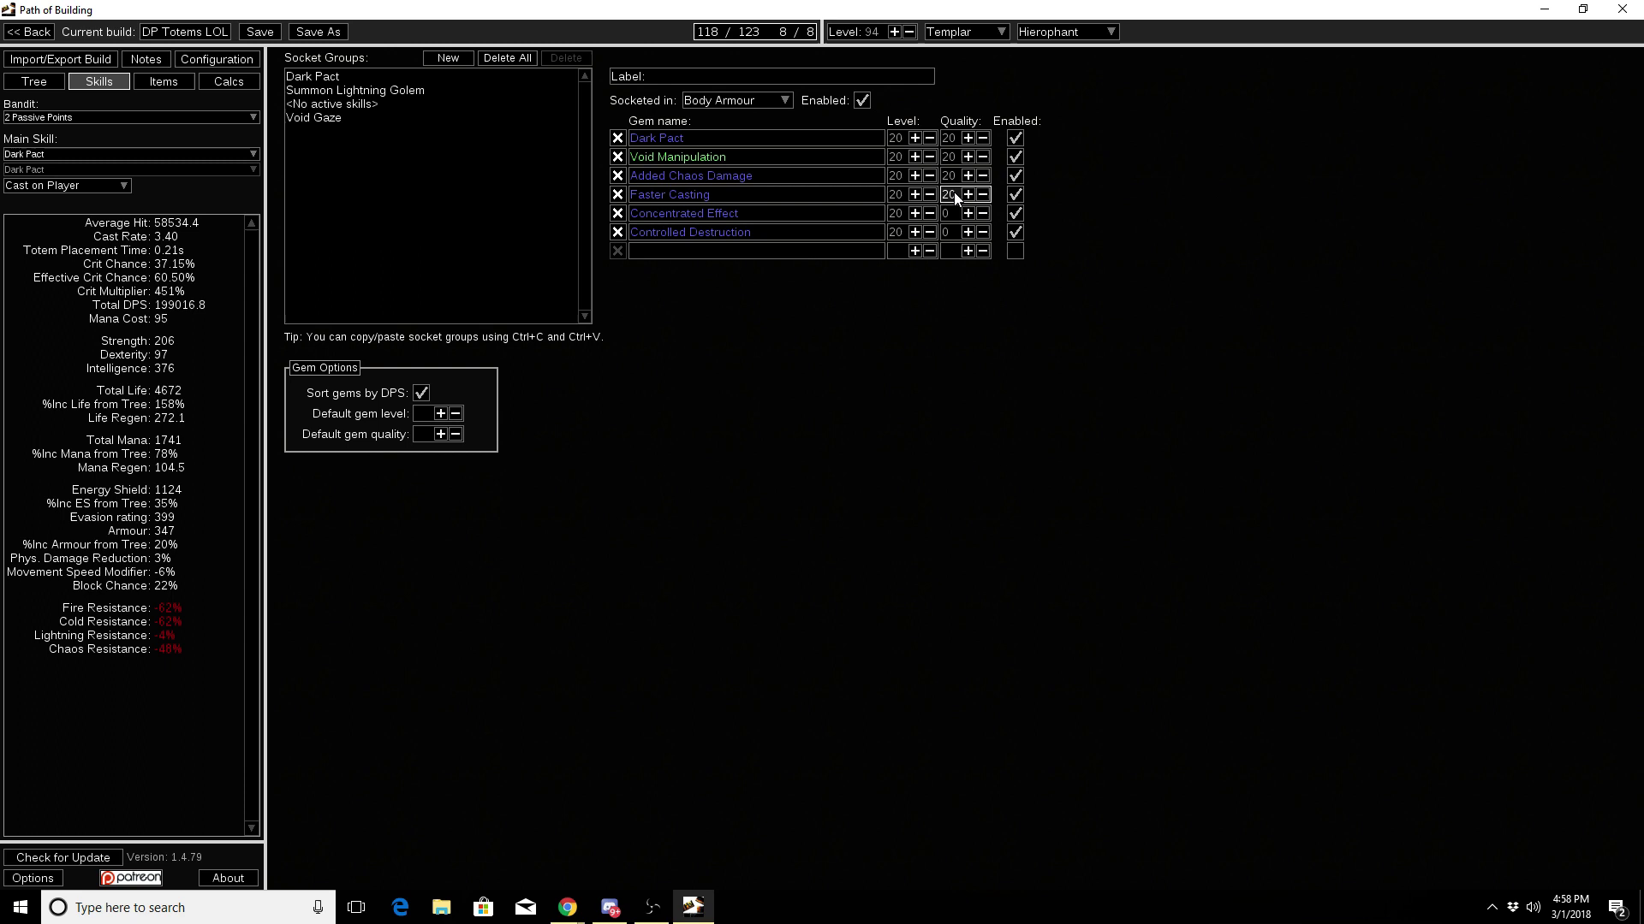
double_click(954, 213)
type("2020")
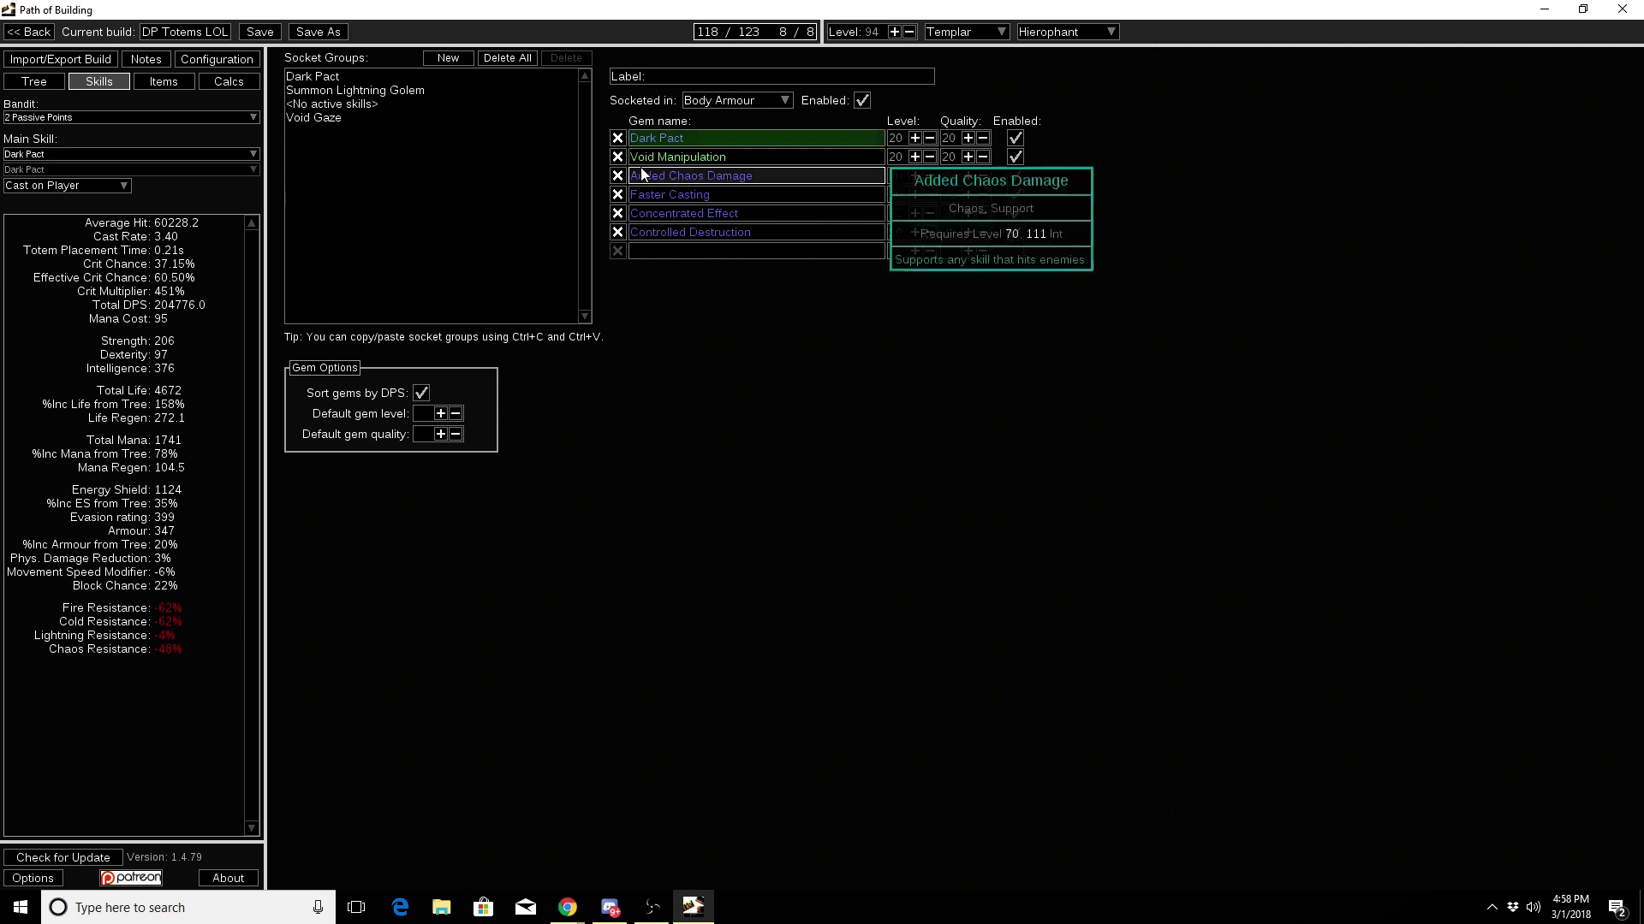
Step: Look through the gems in the Summon Lightning Golem, empty, Dark Pact and Void Gaze socket groups
left_click(367, 92)
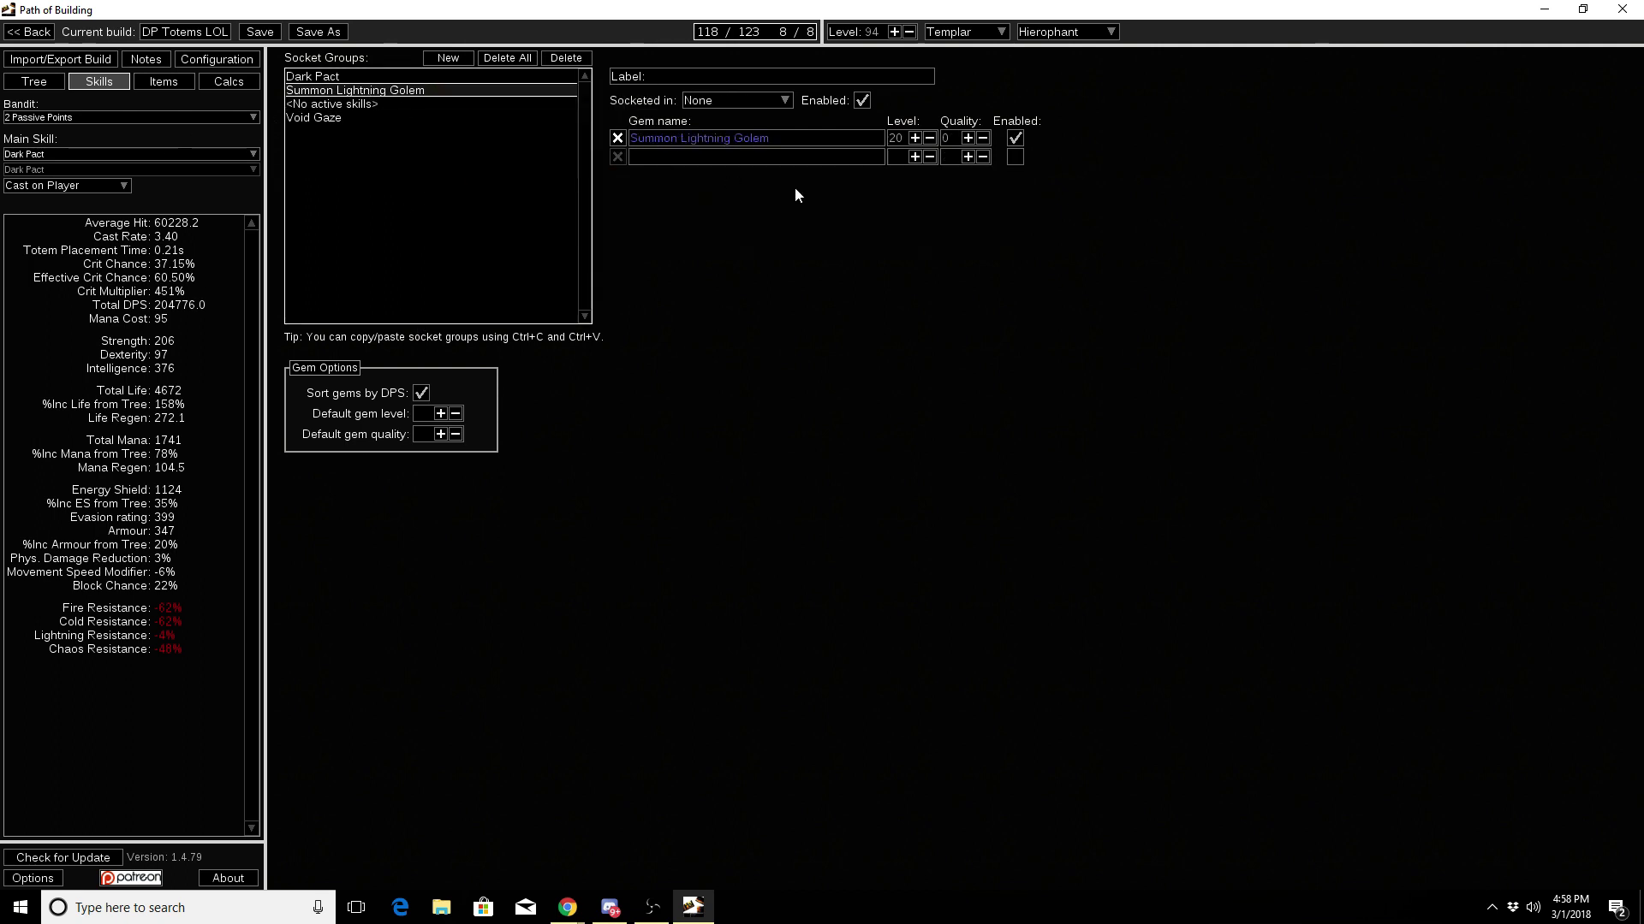
left_click(351, 104)
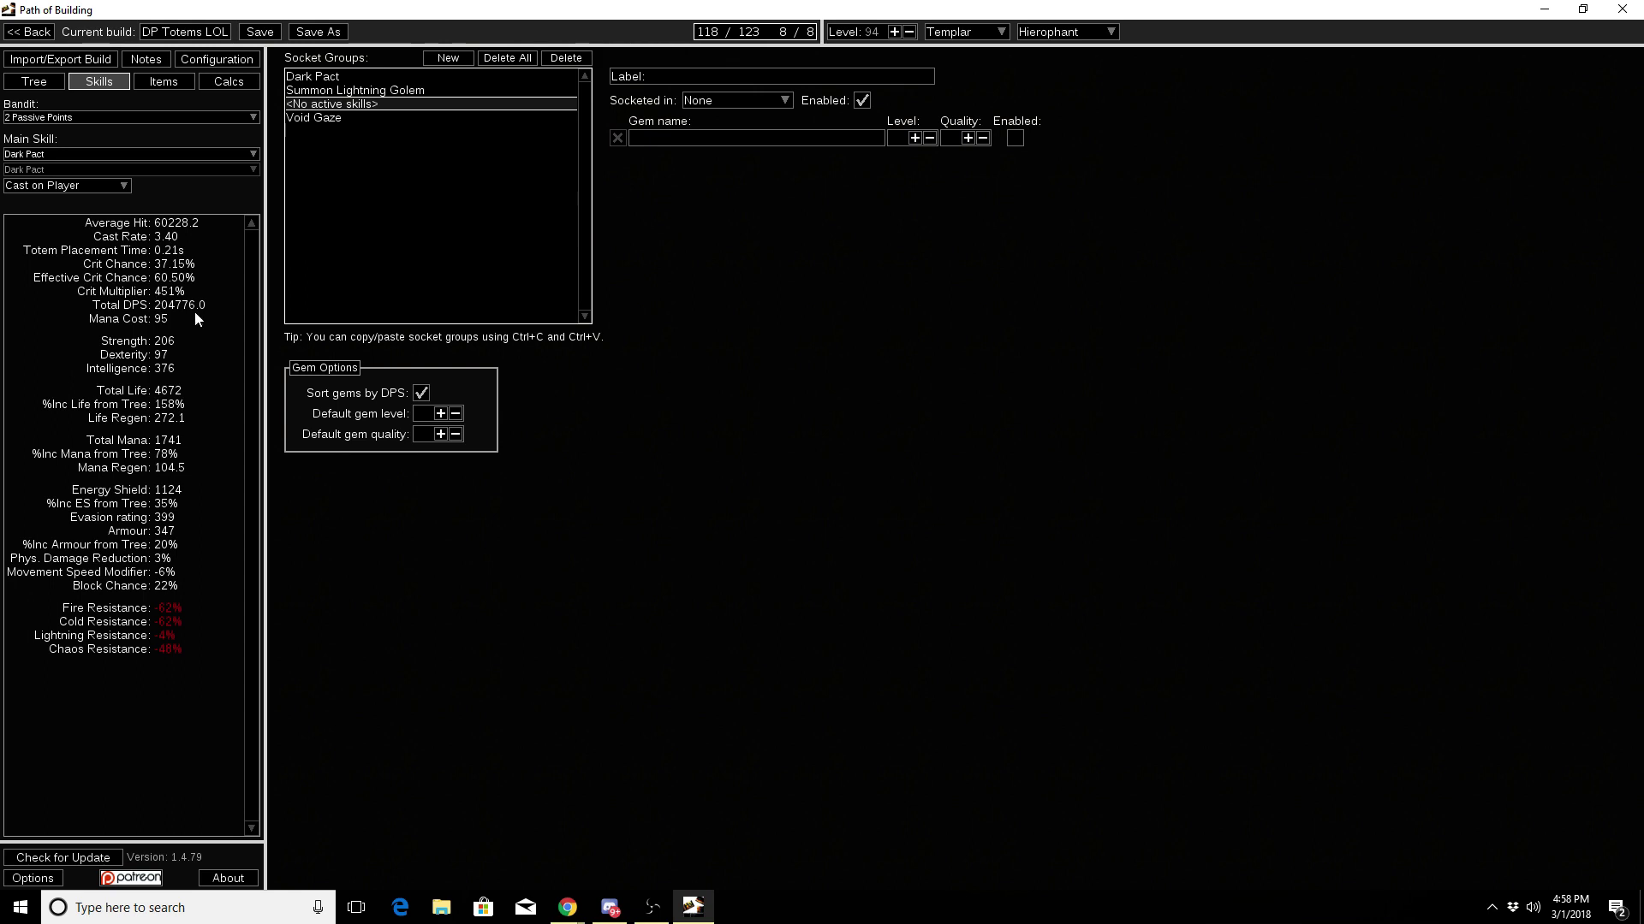
left_click(329, 77)
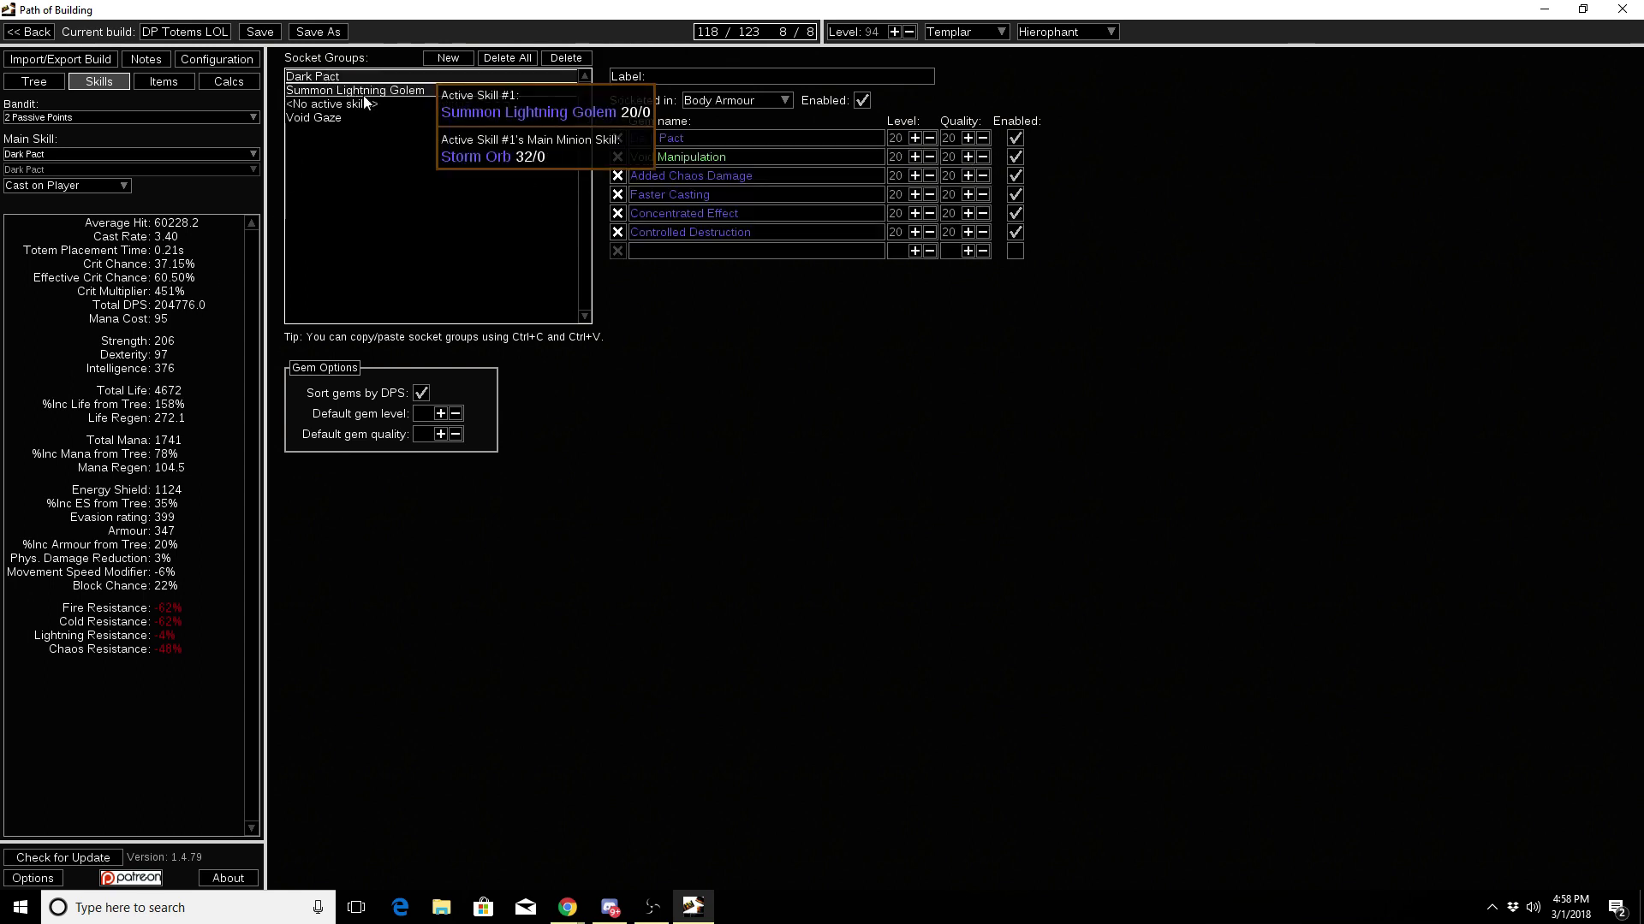
left_click(348, 117)
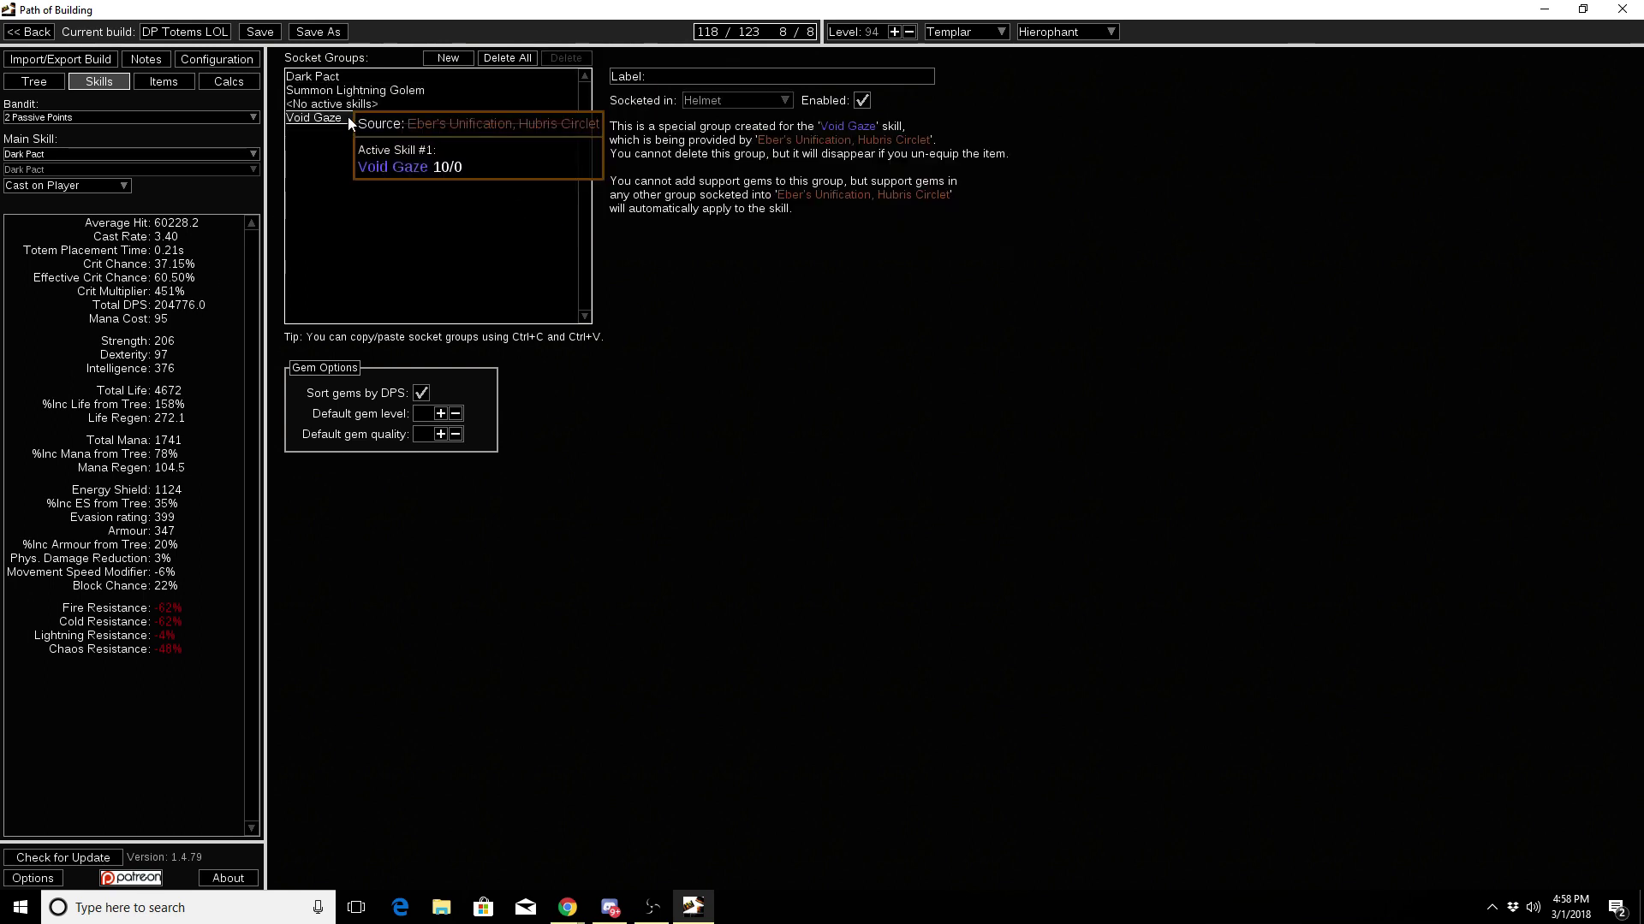
Step: Examine the allocated Hierophant ascendancy notables on the passive tree, including Illuminated Devotion and Conviction of Power
left_click(180, 81)
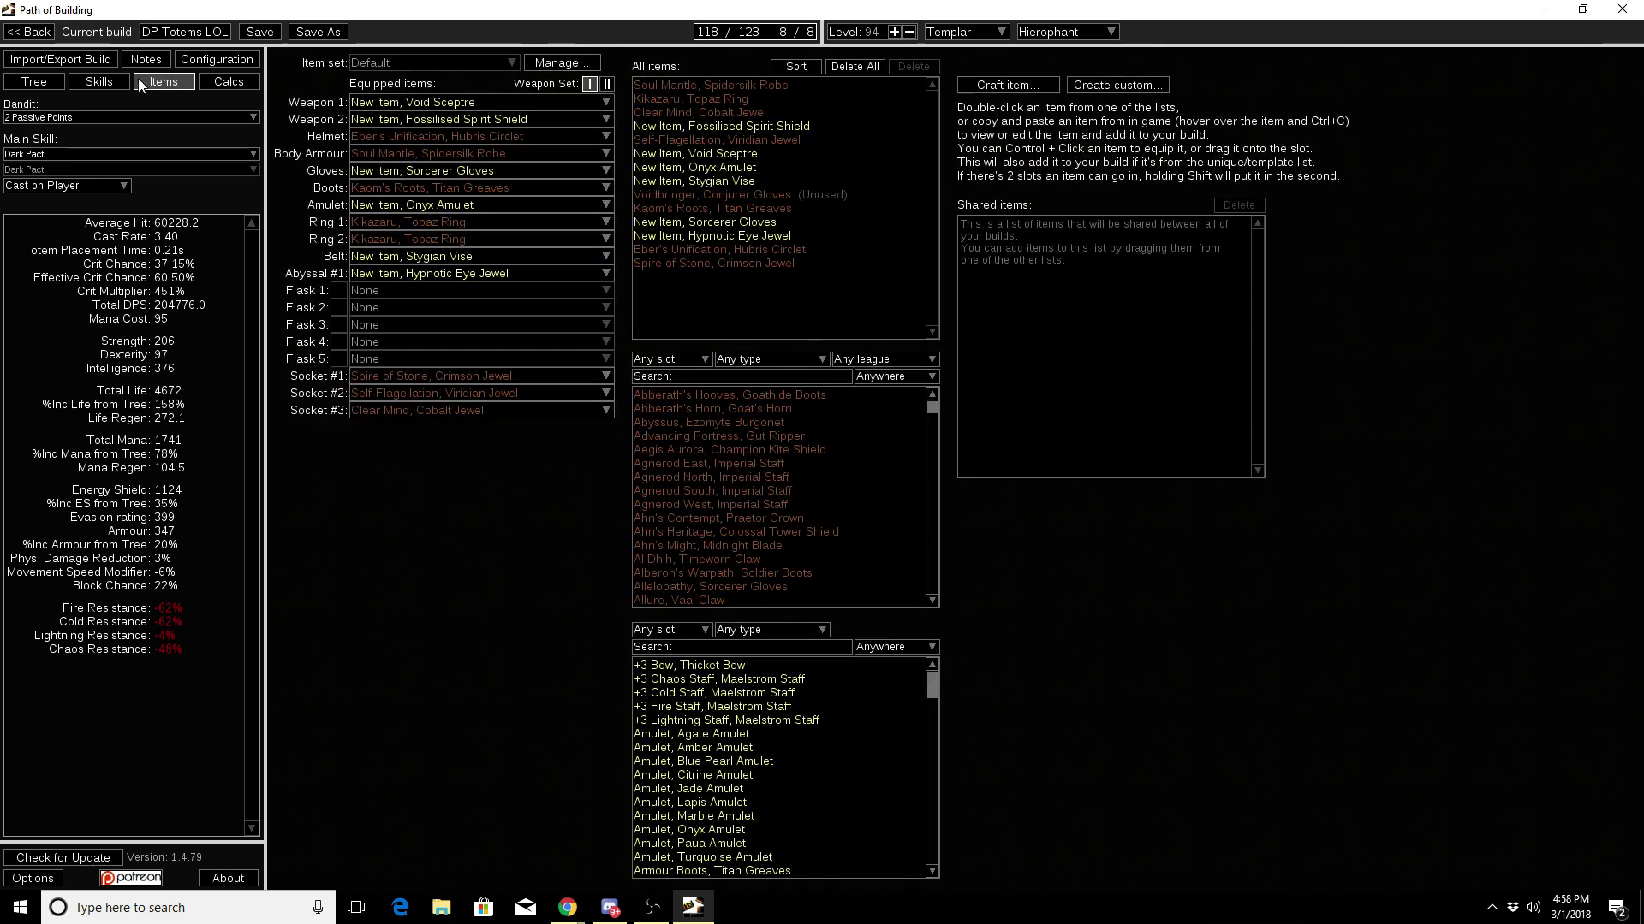
left_click(111, 80)
left_click(46, 82)
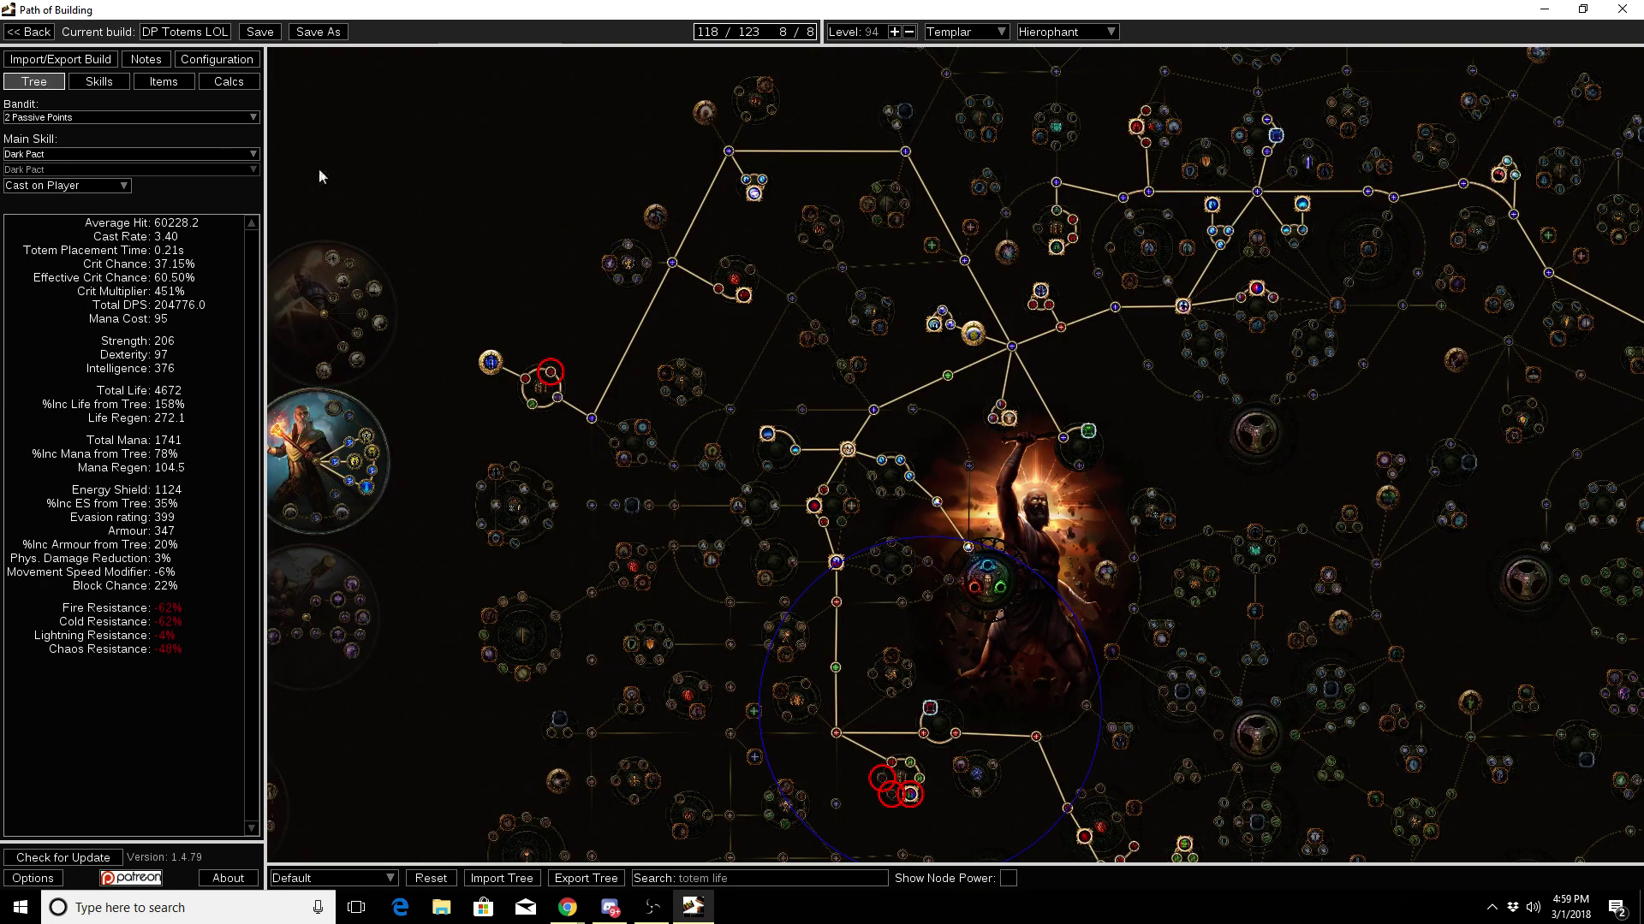
scroll(721, 451, "up", 5)
left_click_drag(408, 444, 882, 409)
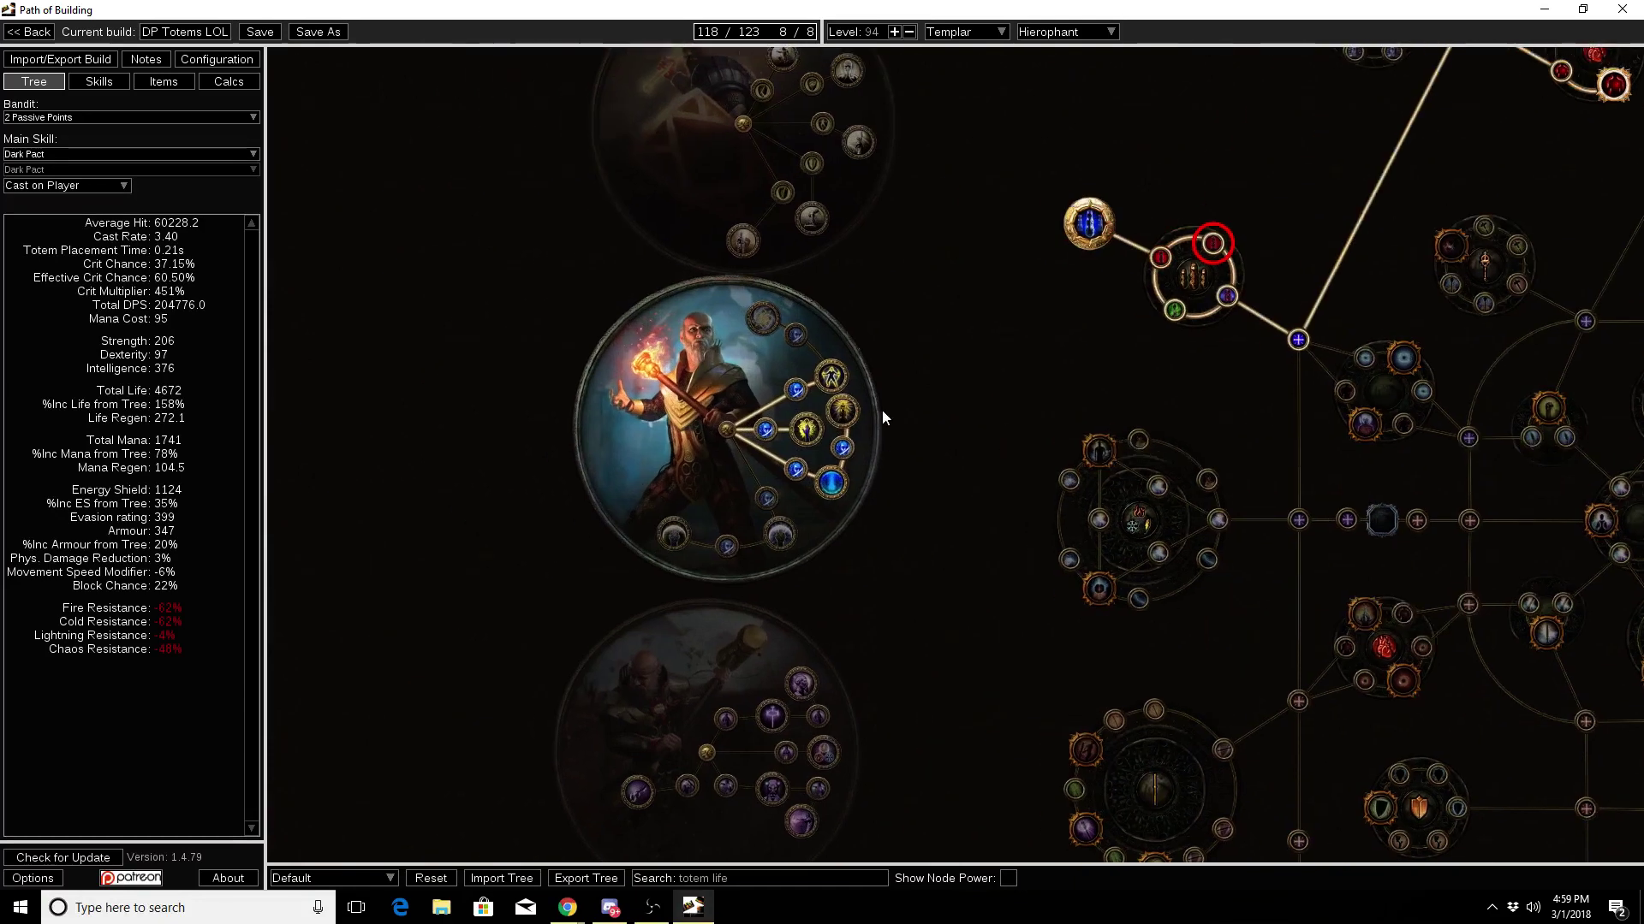
scroll(883, 412, "up", 1)
mouse_move(827, 369)
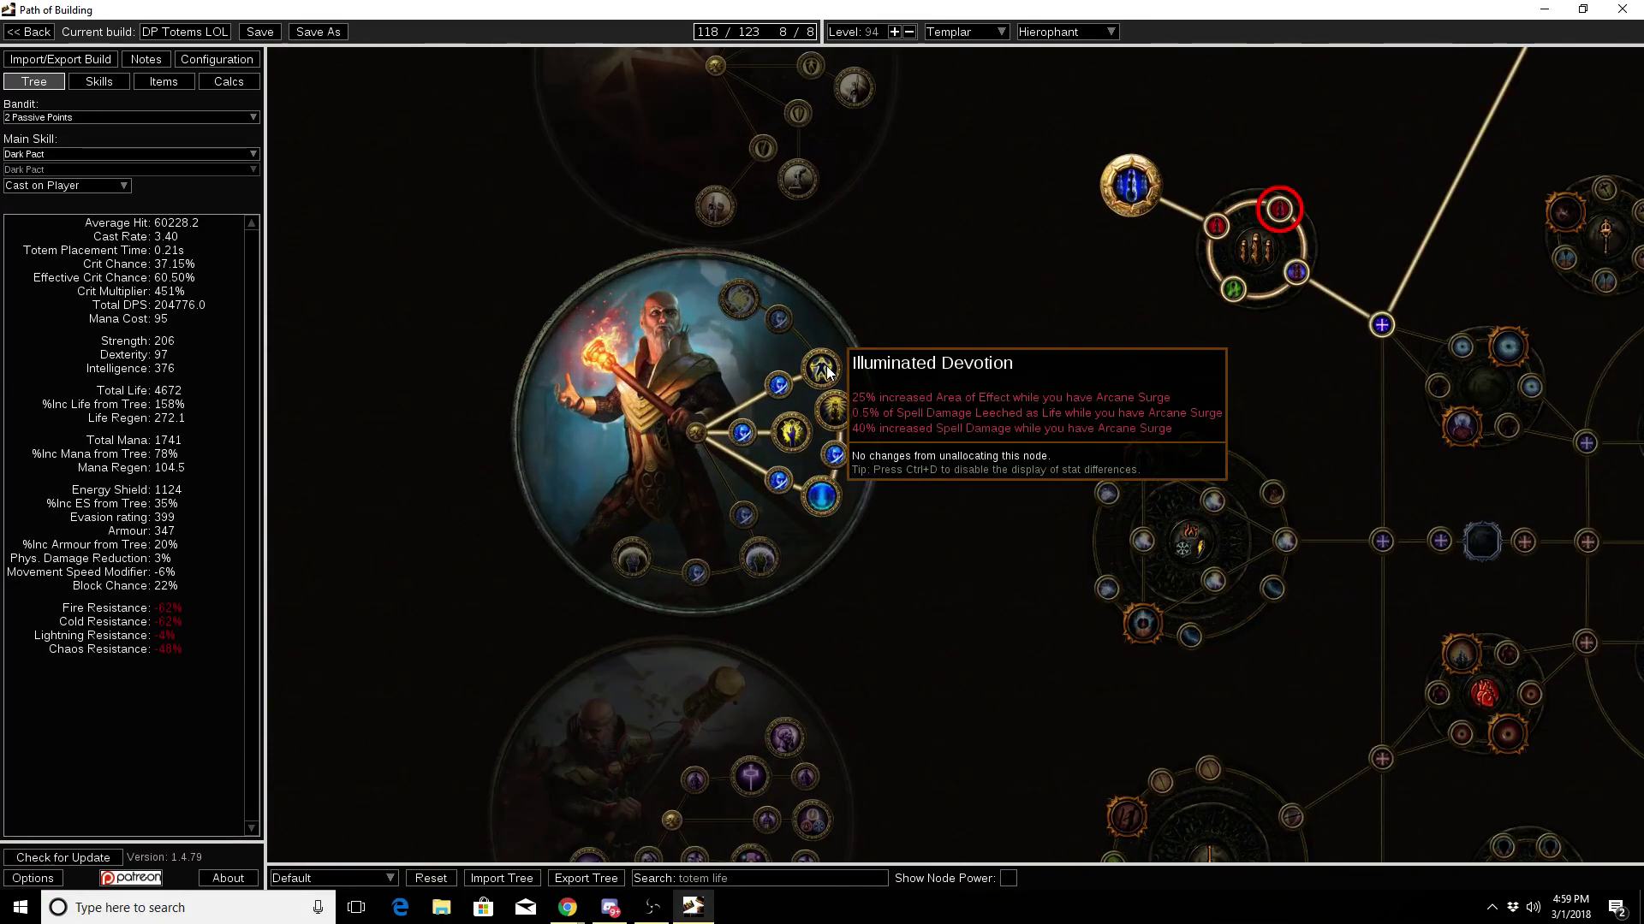
mouse_move(766, 561)
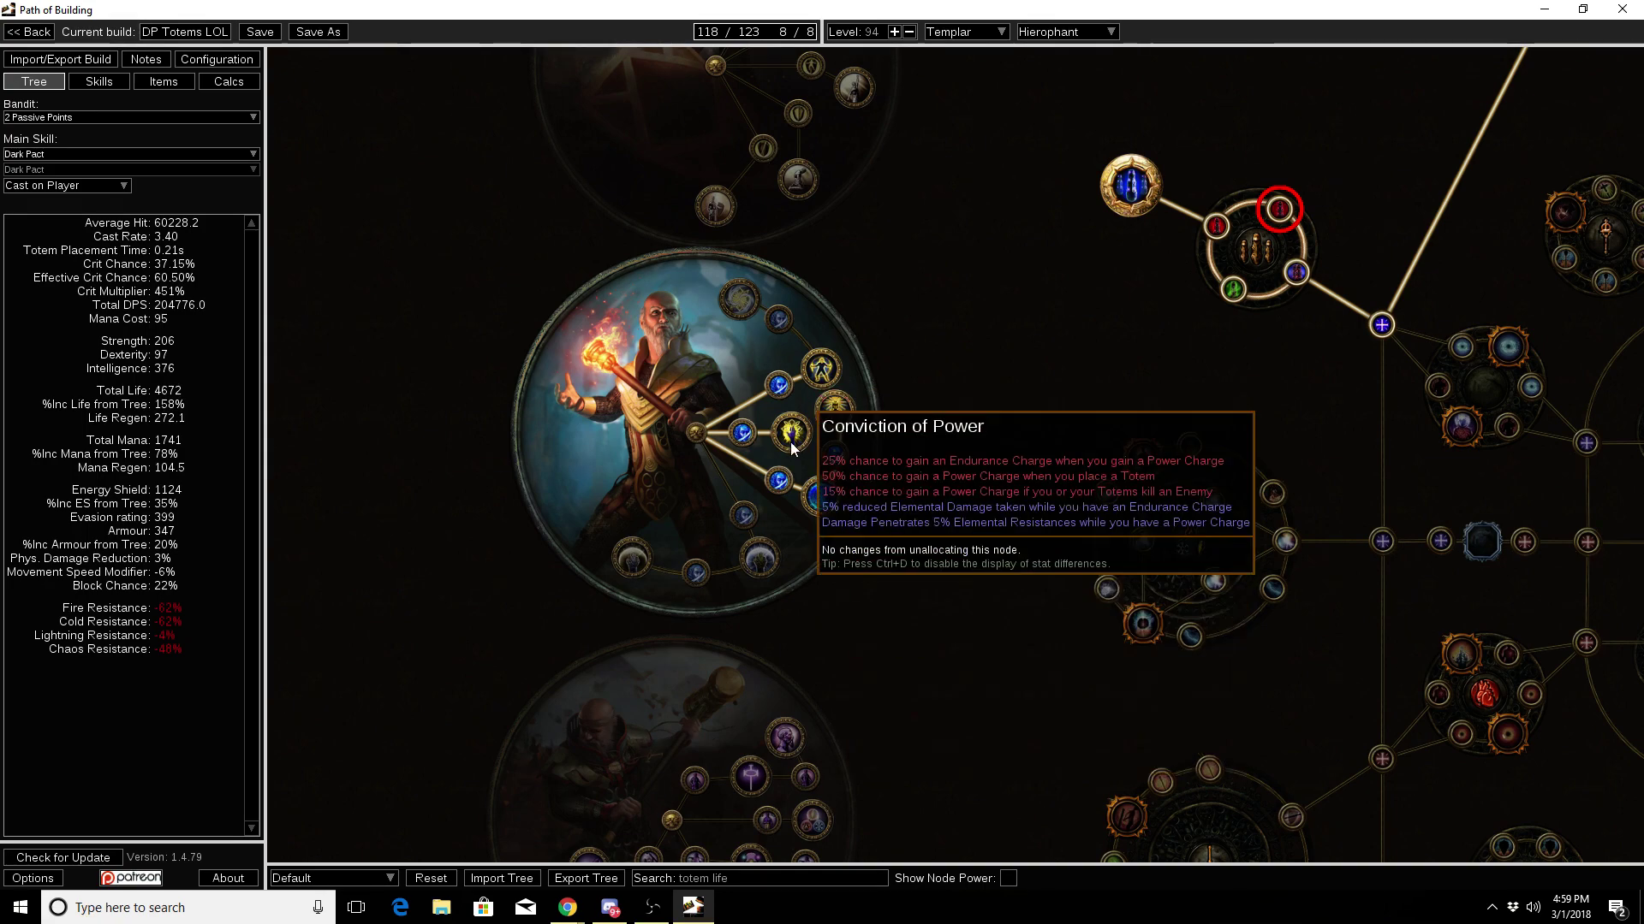
Step: Review the whole passive tree and the equipped Soul Mantle body armour
scroll(792, 446, "down", 6)
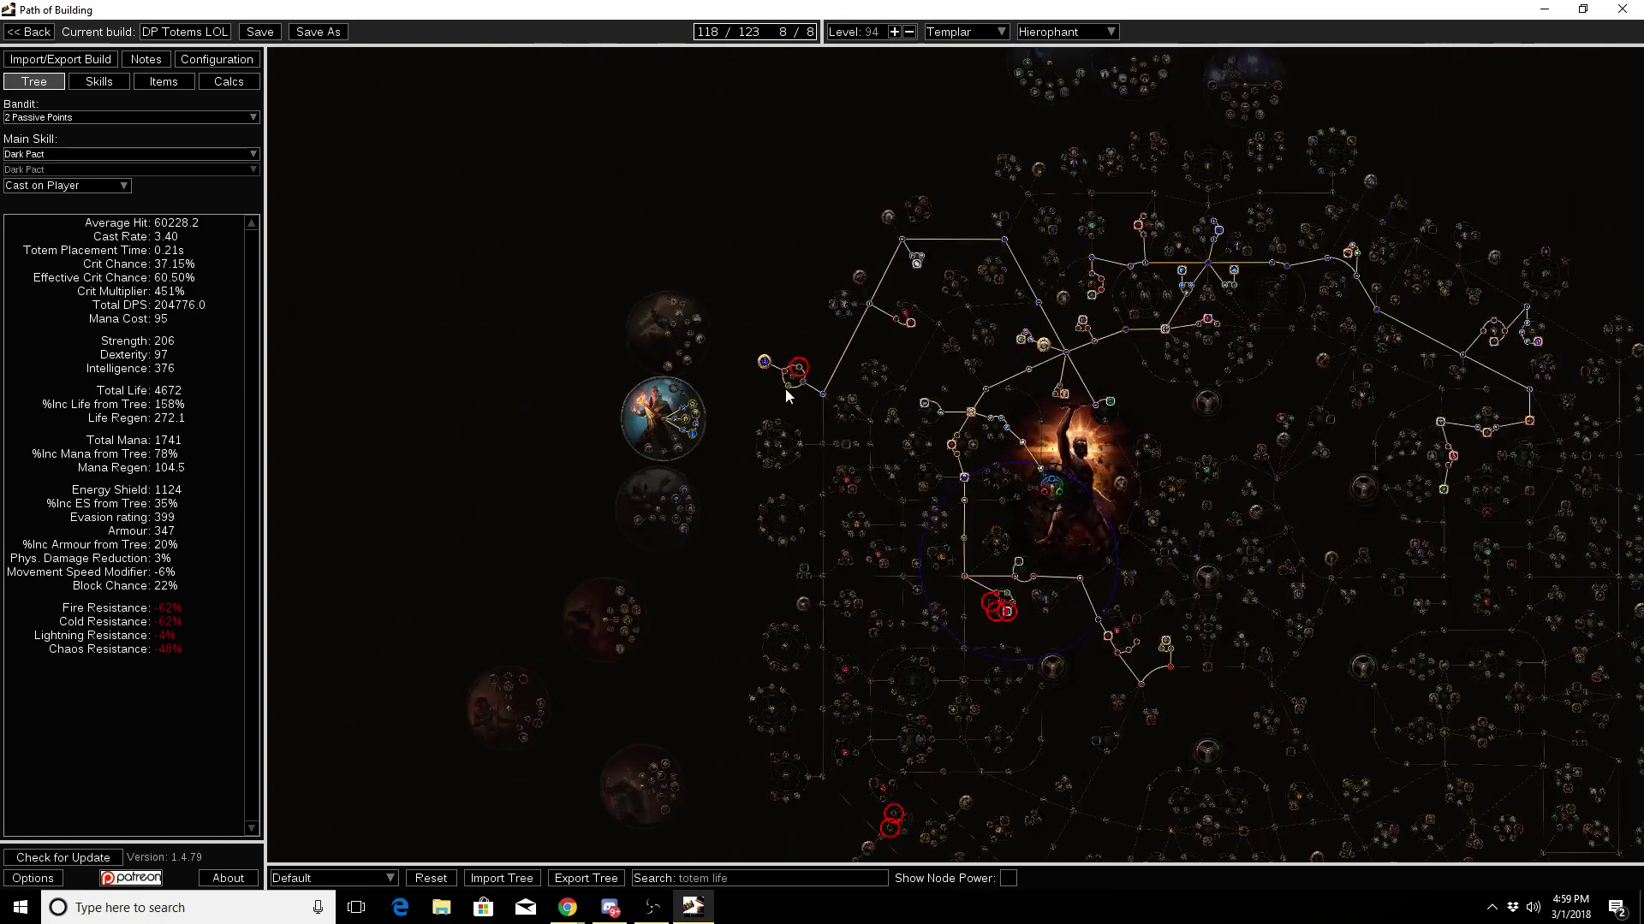
left_click_drag(1166, 392, 887, 392)
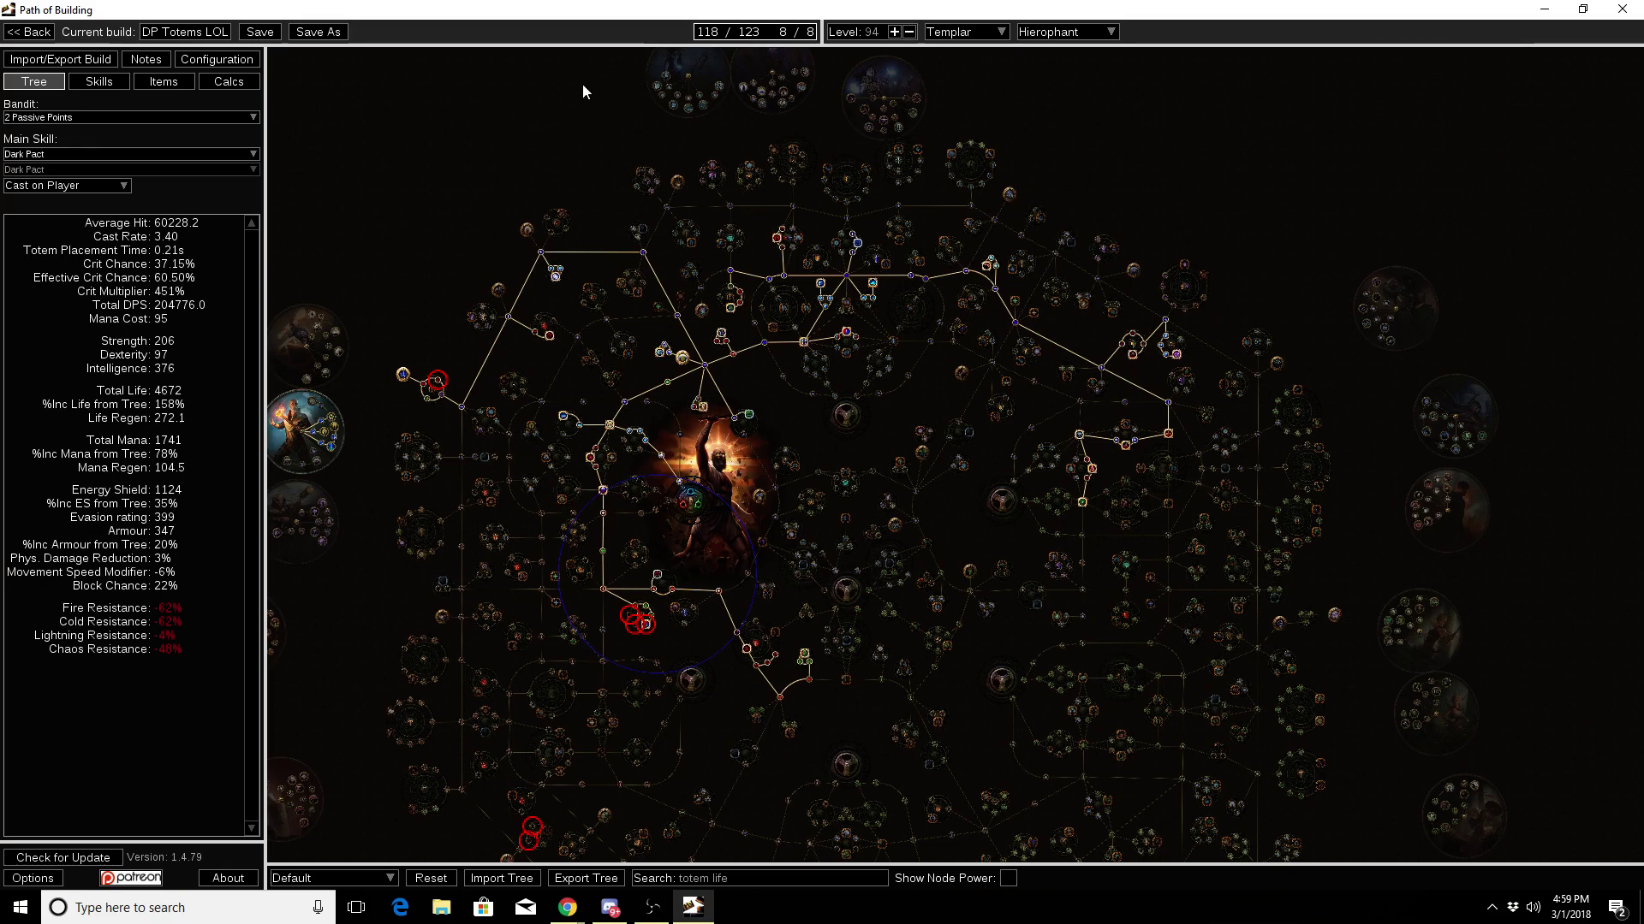
left_click(179, 80)
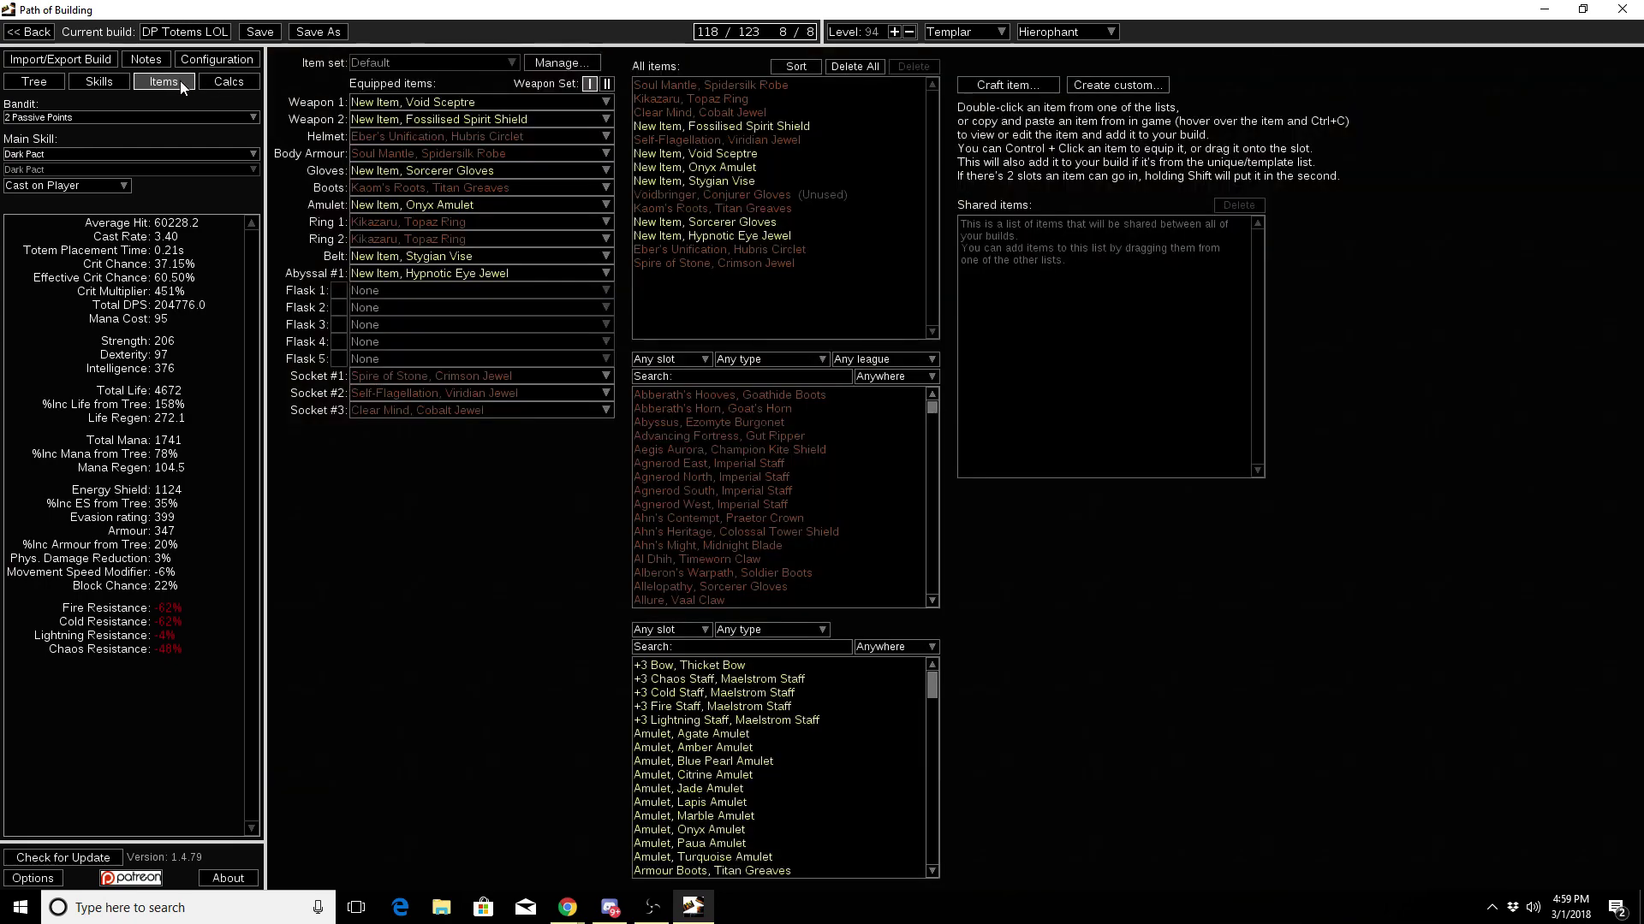
mouse_move(476, 171)
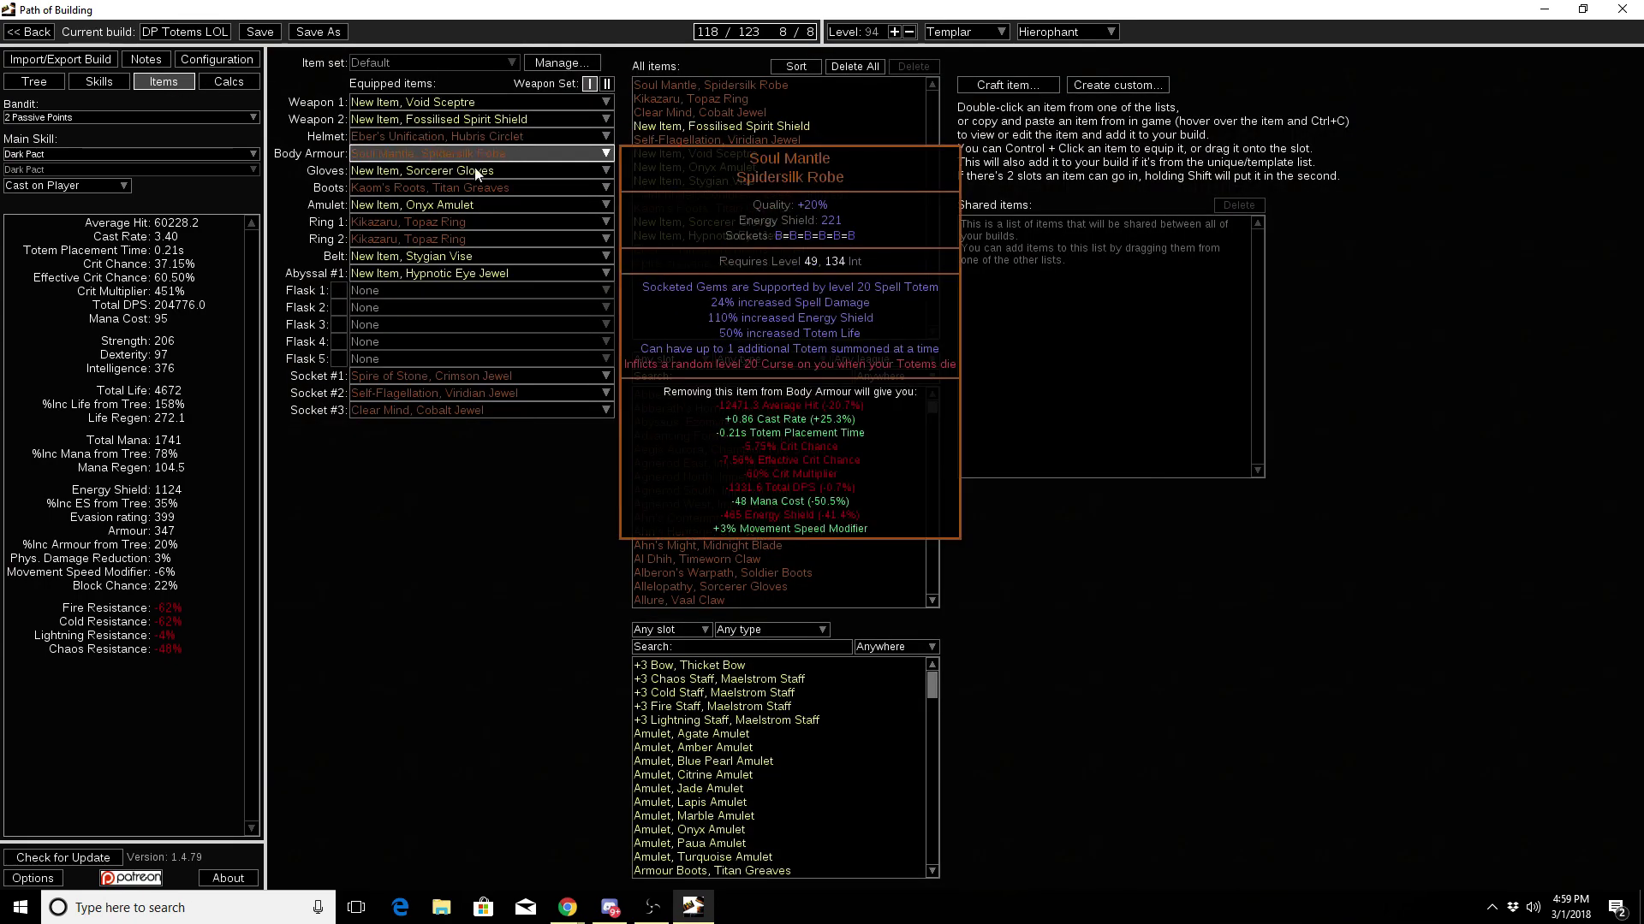
left_click(99, 82)
left_click(36, 80)
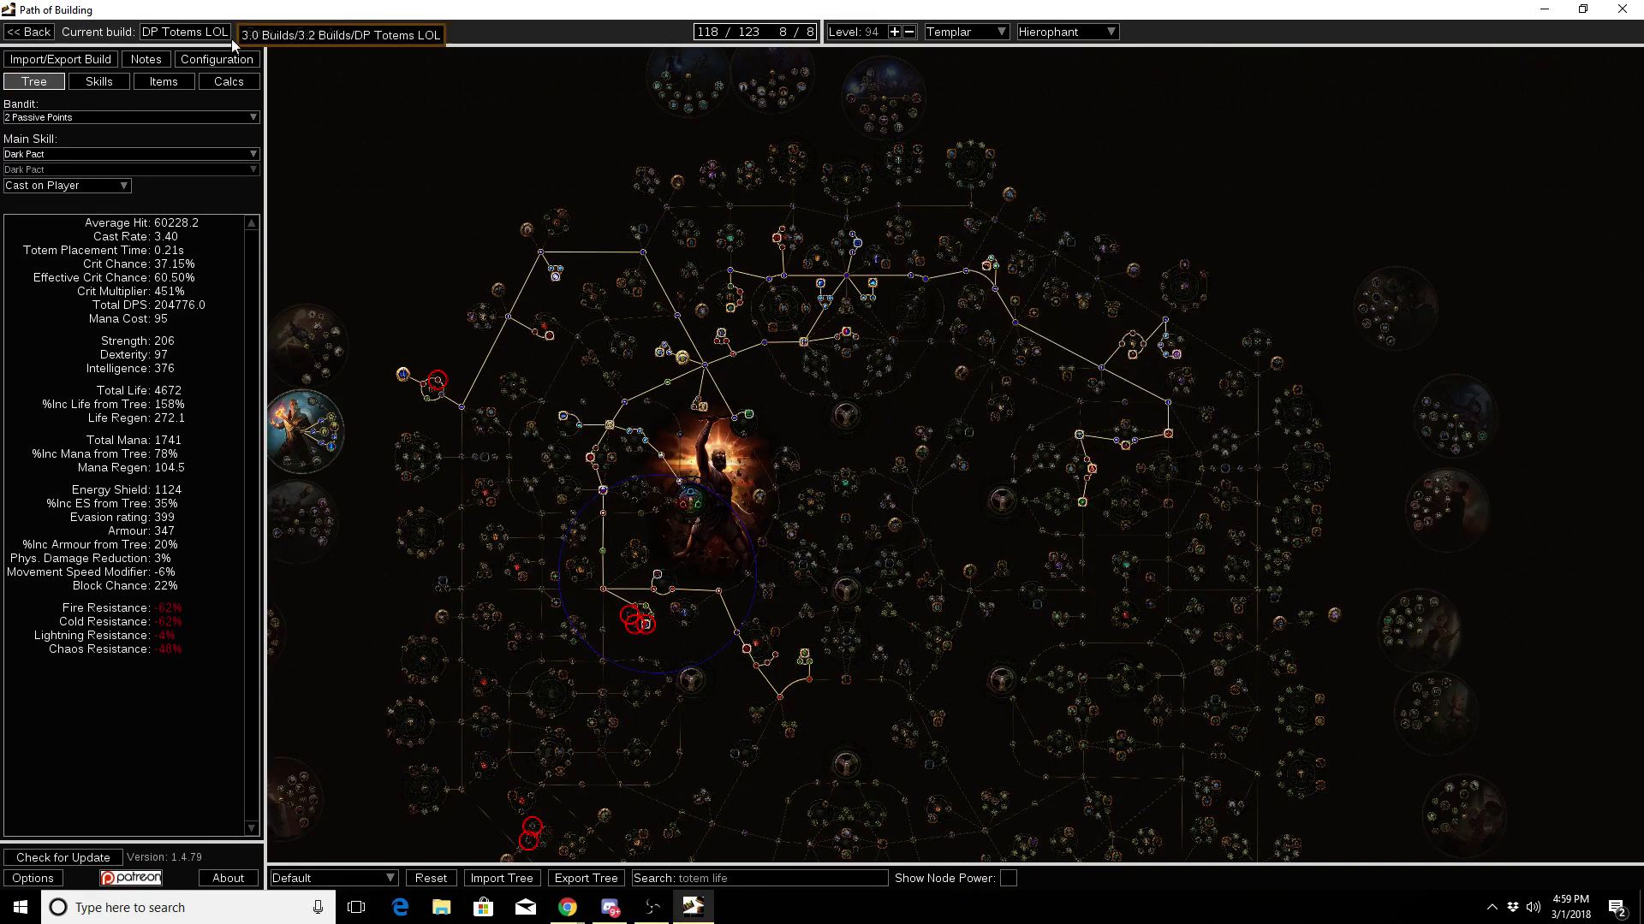
Step: Save the DP Totems LOL build and open the DP Totems Wands build from the build list
key("ctrl+s")
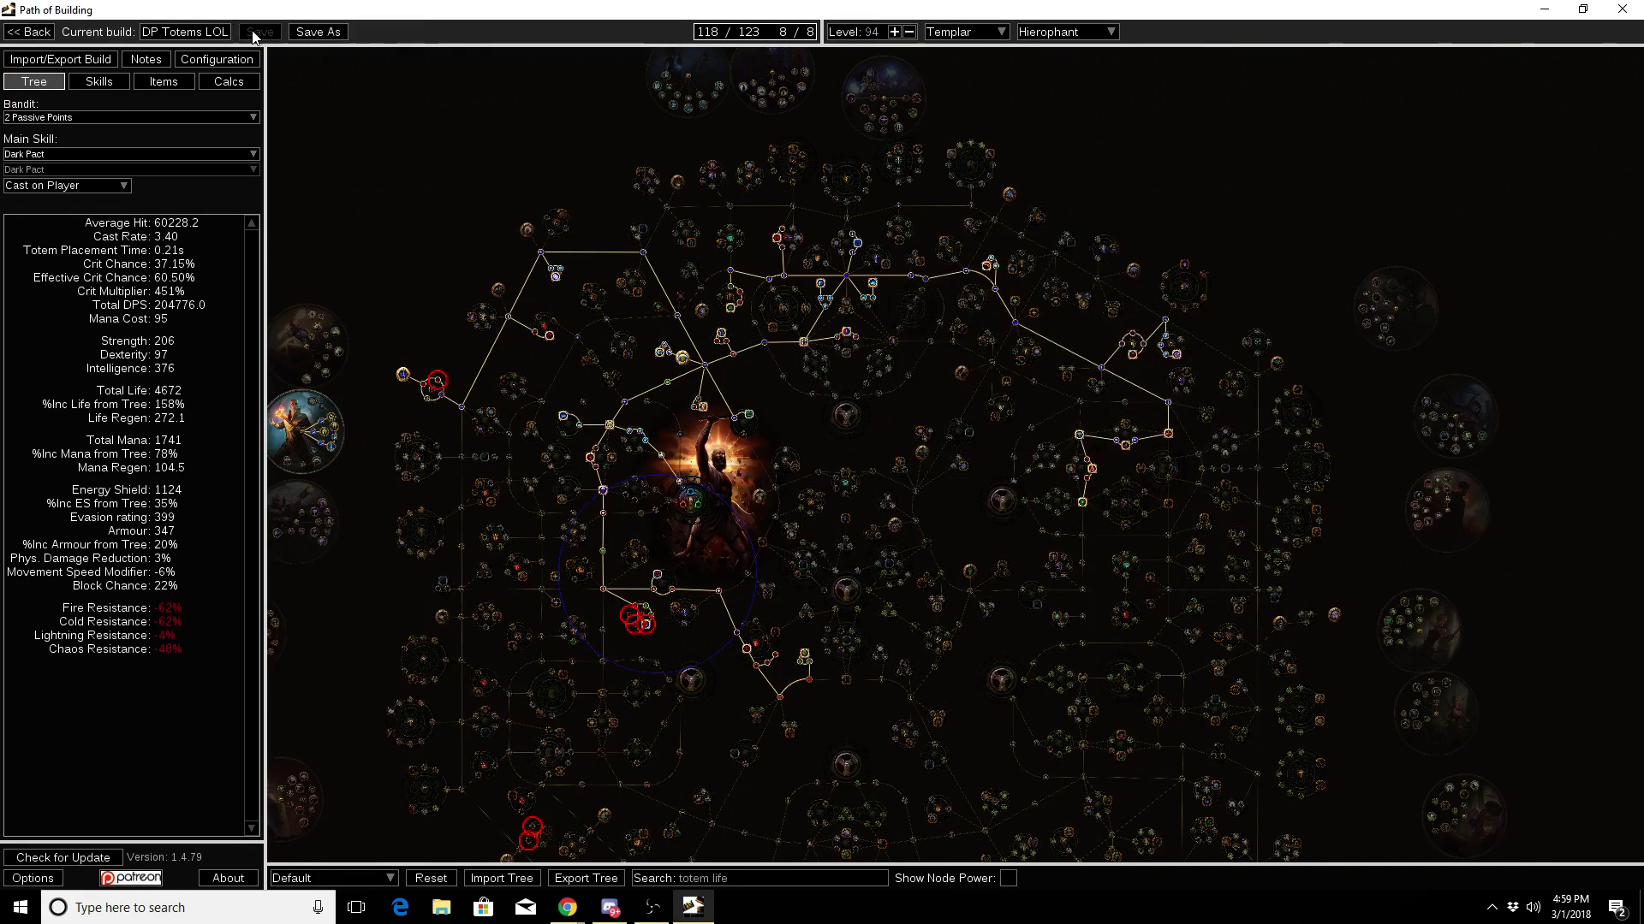
left_click(24, 31)
left_click(637, 115)
double_click(636, 118)
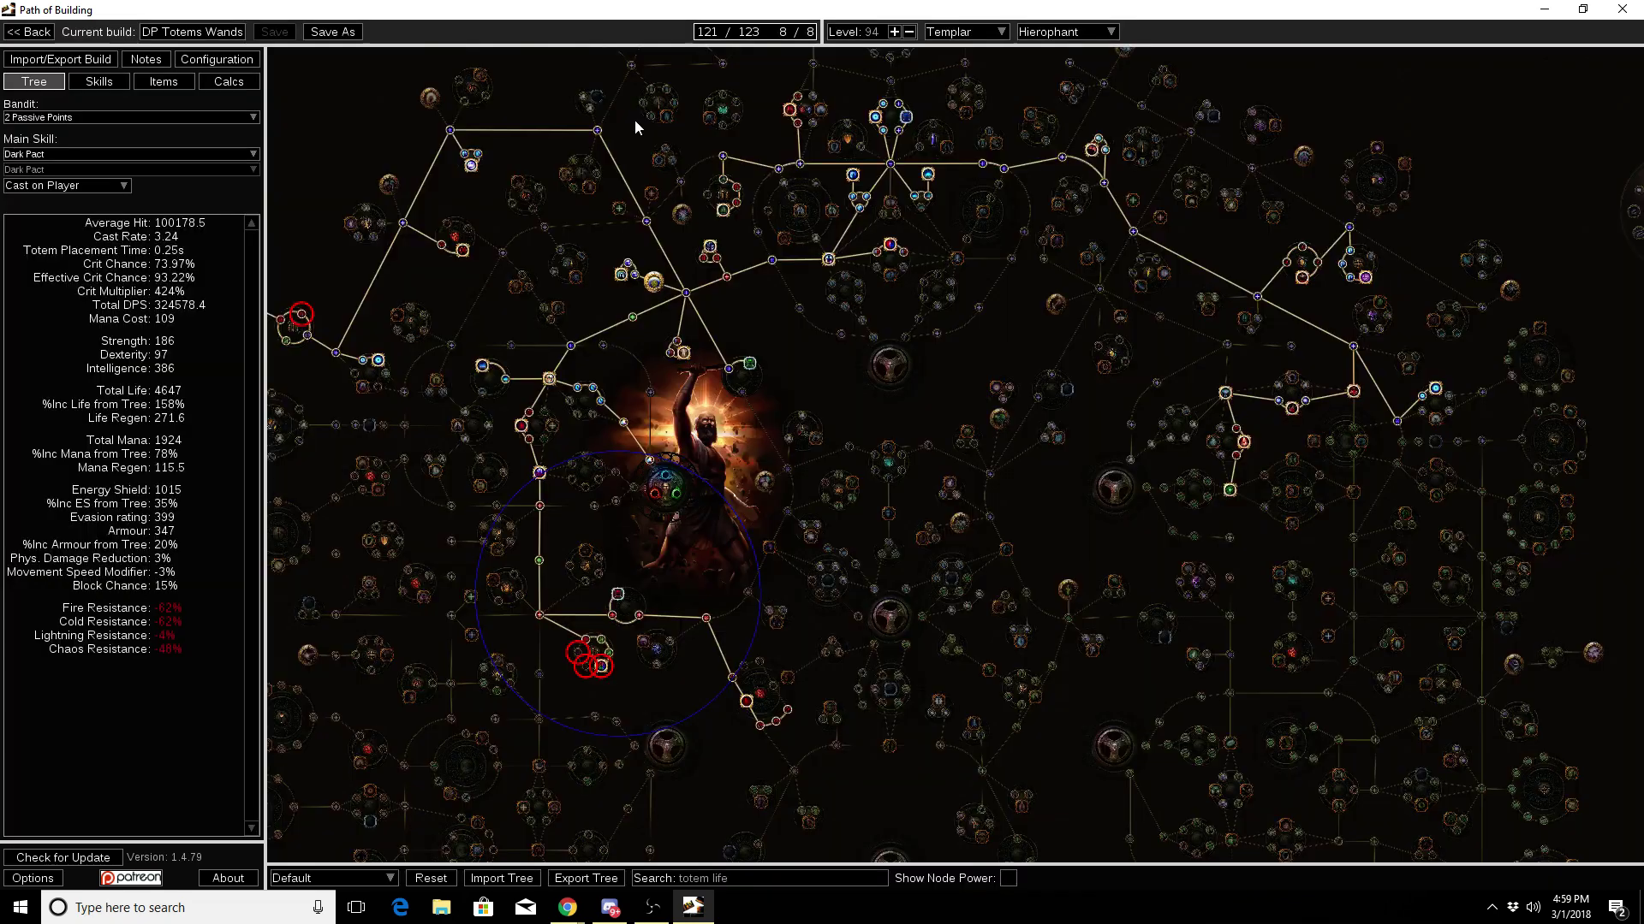
Step: Disable the Increased Critical Strikes gem in the body armour's Dark Pact socket group
left_click(162, 81)
left_click(98, 81)
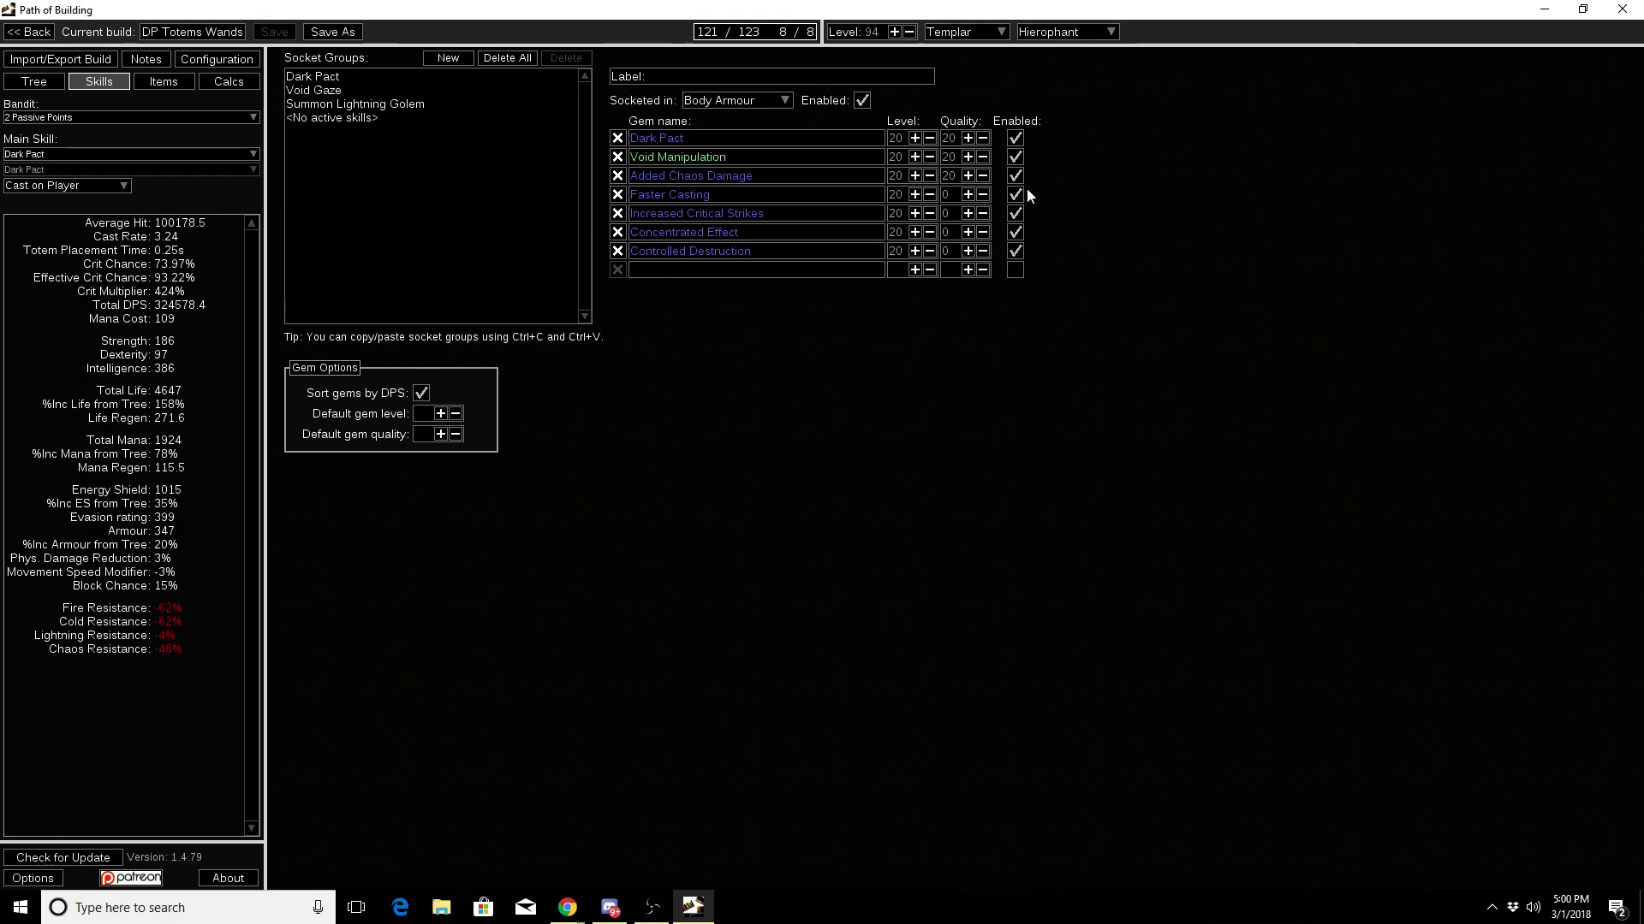
mouse_move(1020, 183)
left_click(1016, 212)
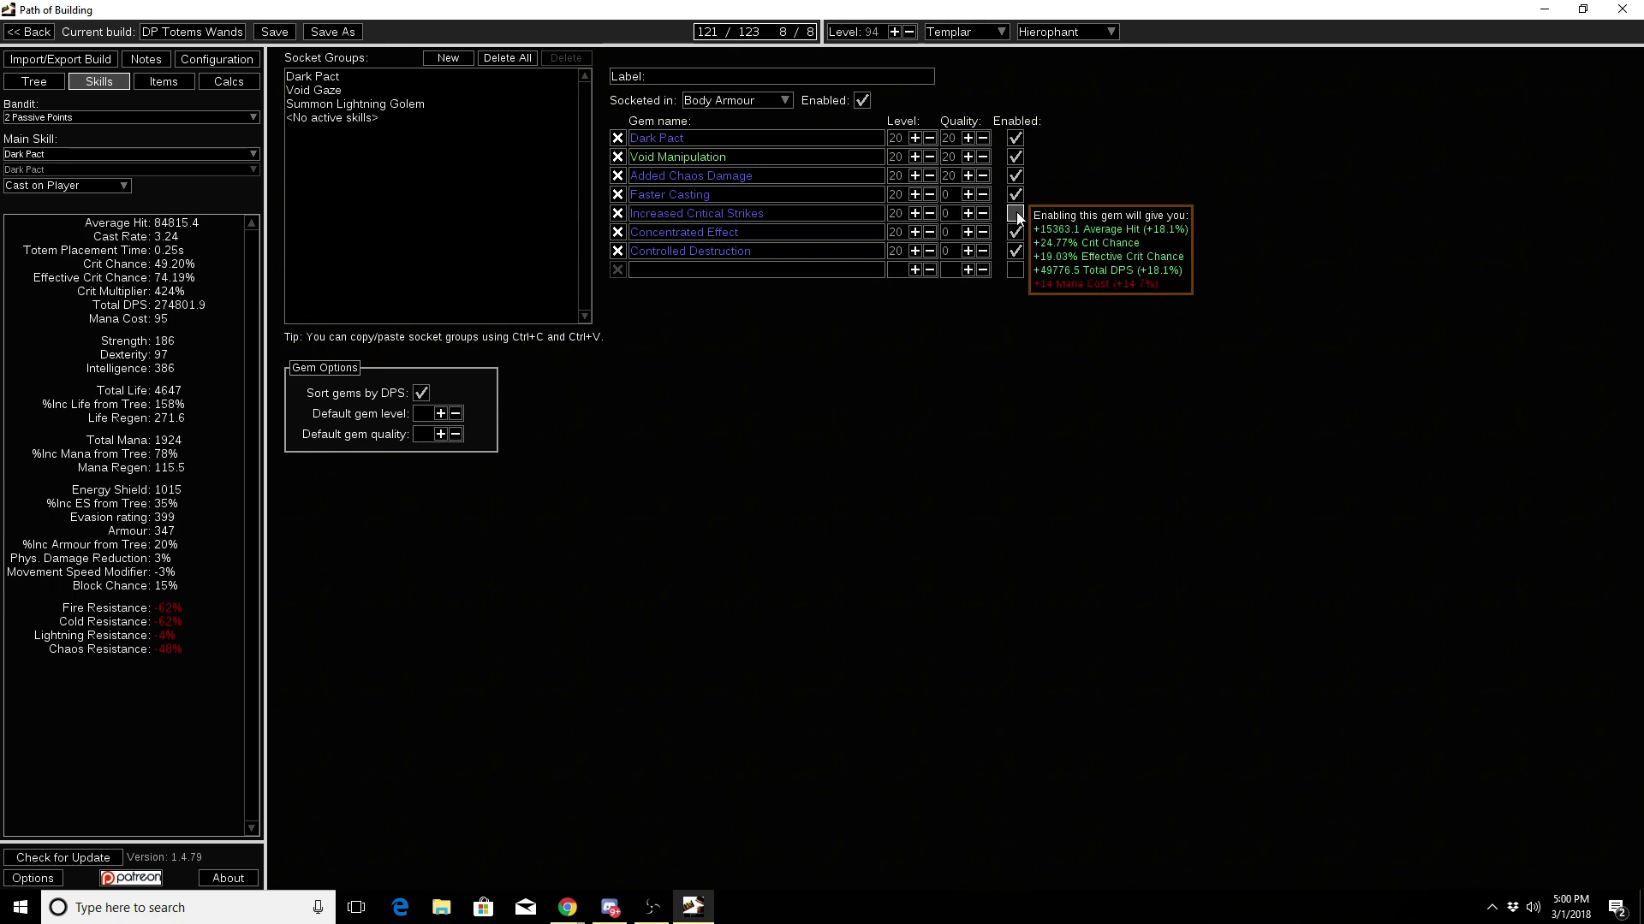
Step: Review the wand build's combat configuration, equipped items, Dark Pact gem links and passive tree
left_click(214, 57)
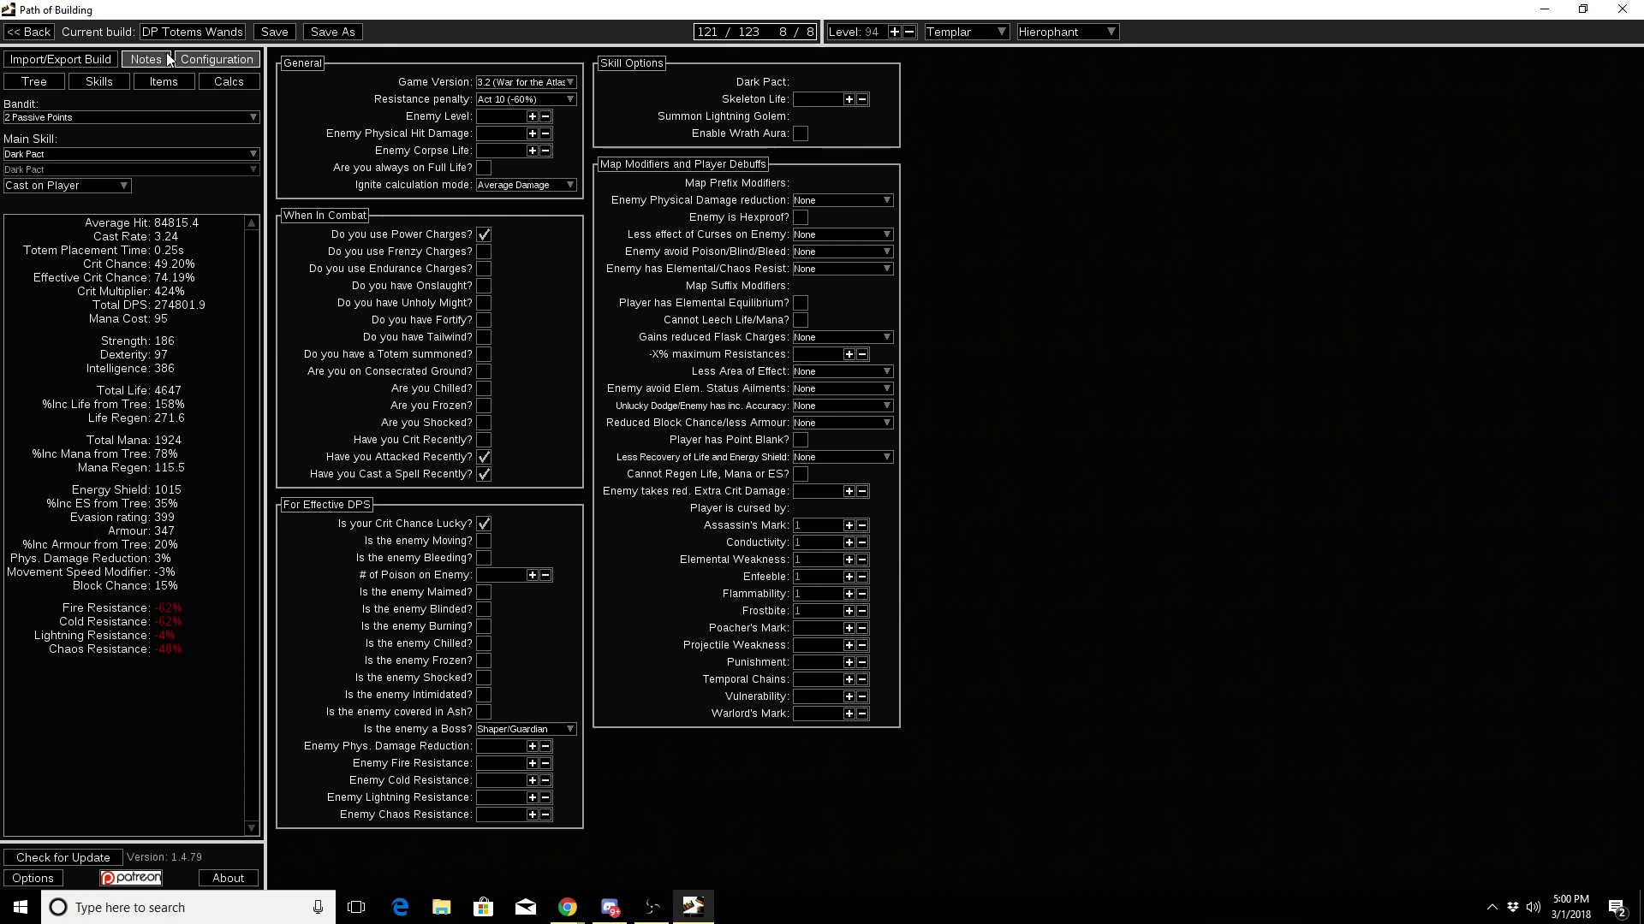
left_click(130, 77)
left_click(134, 79)
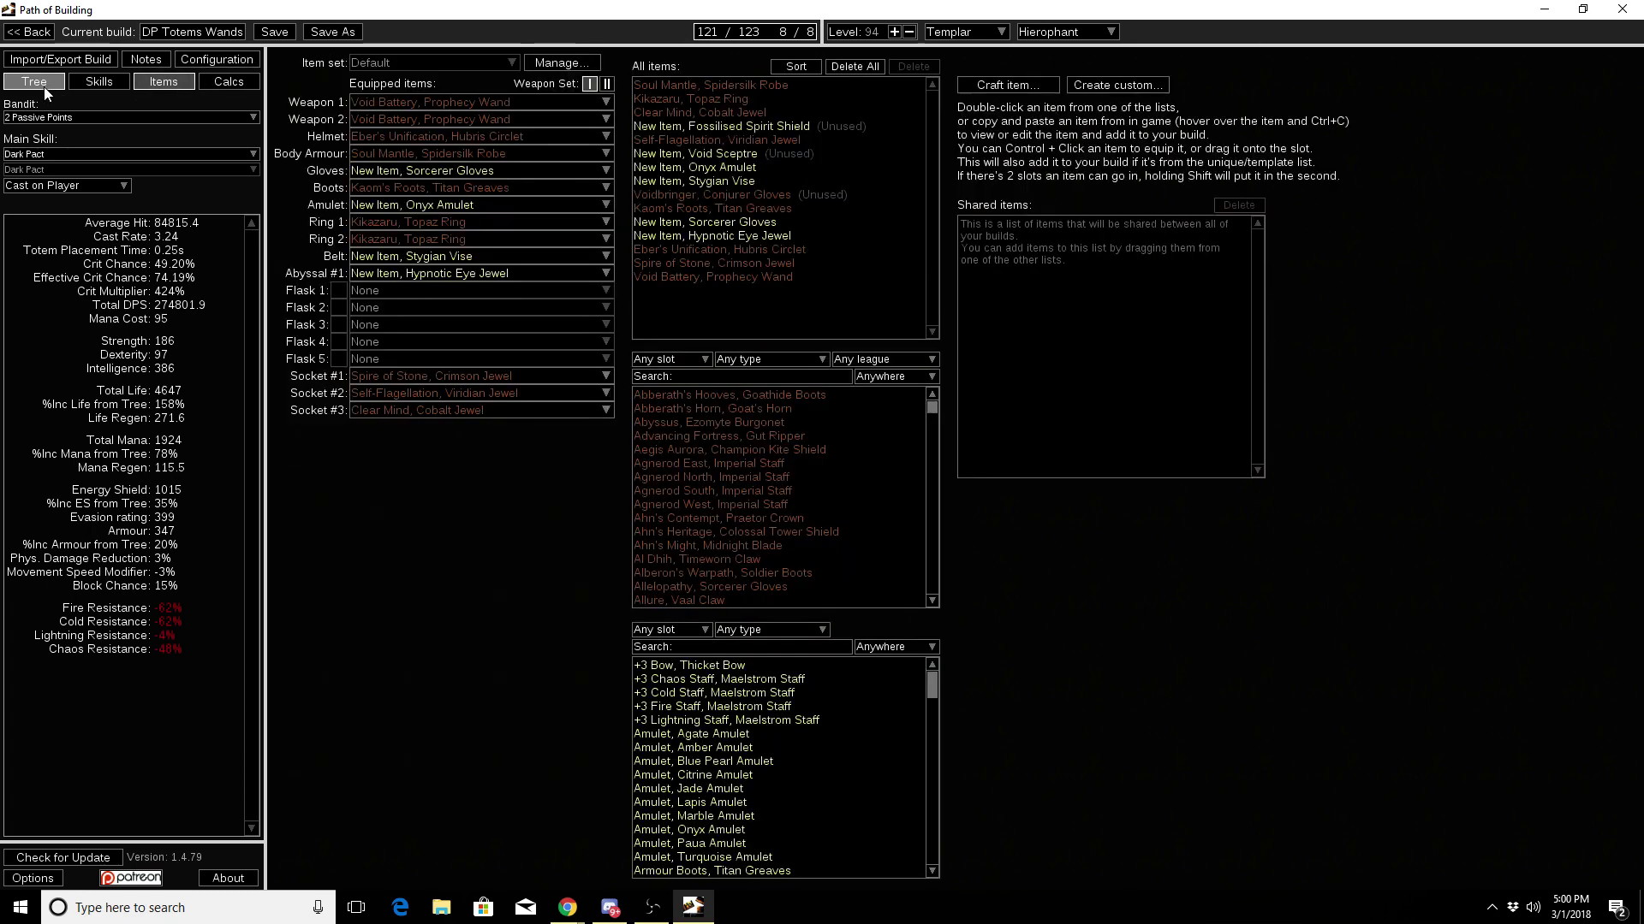
left_click(44, 83)
left_click(161, 82)
left_click(120, 83)
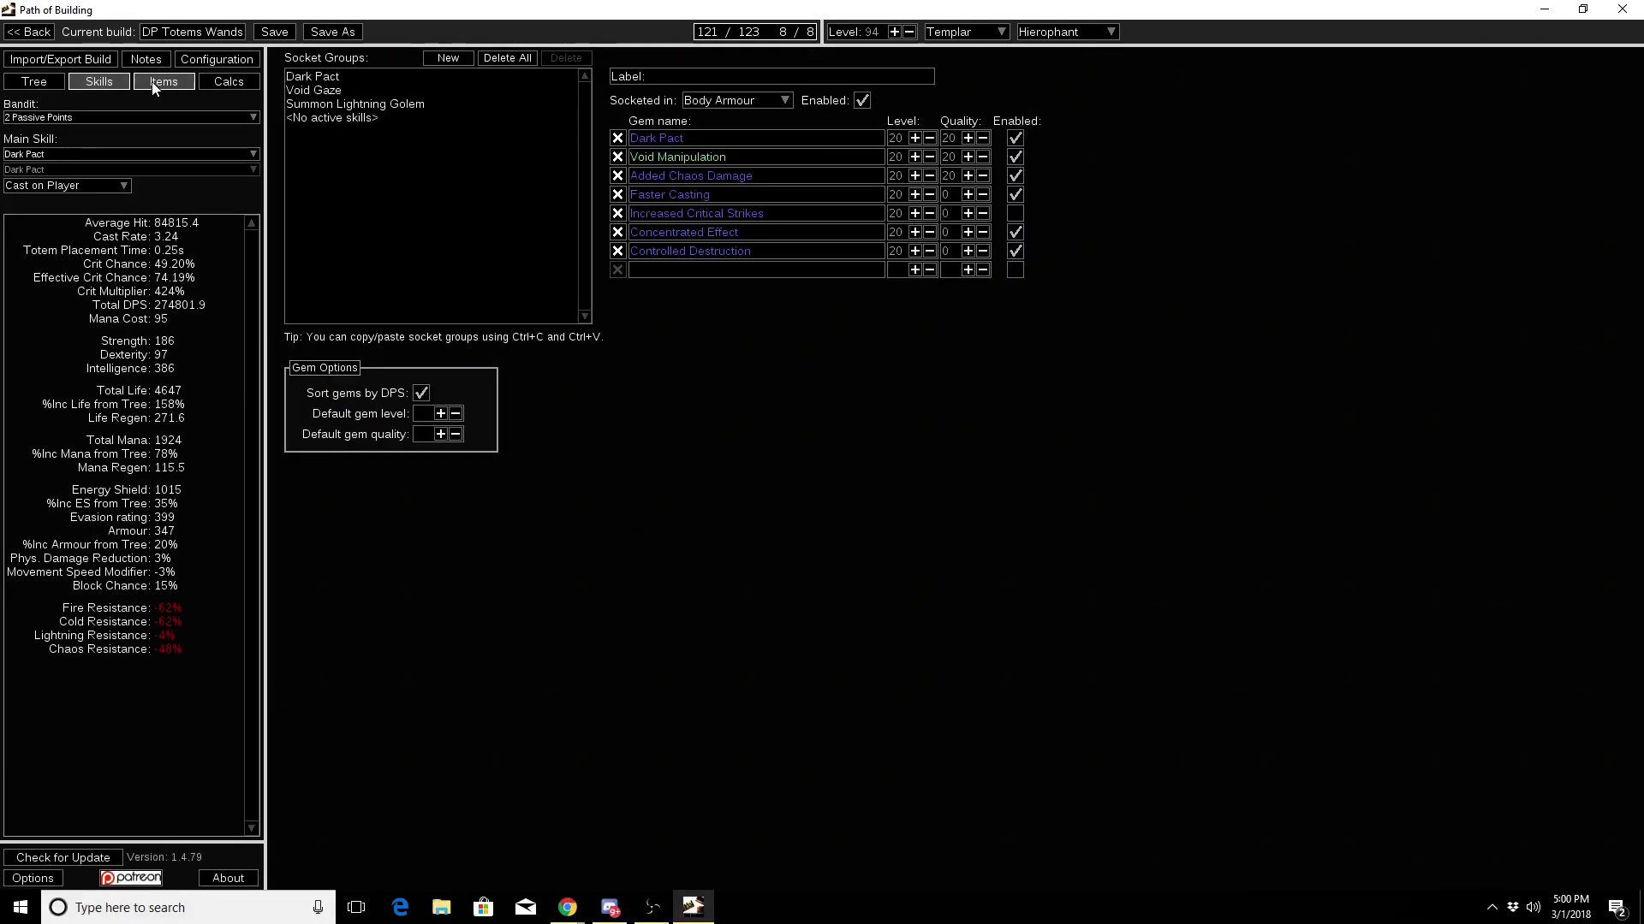
left_click(180, 82)
left_click(32, 77)
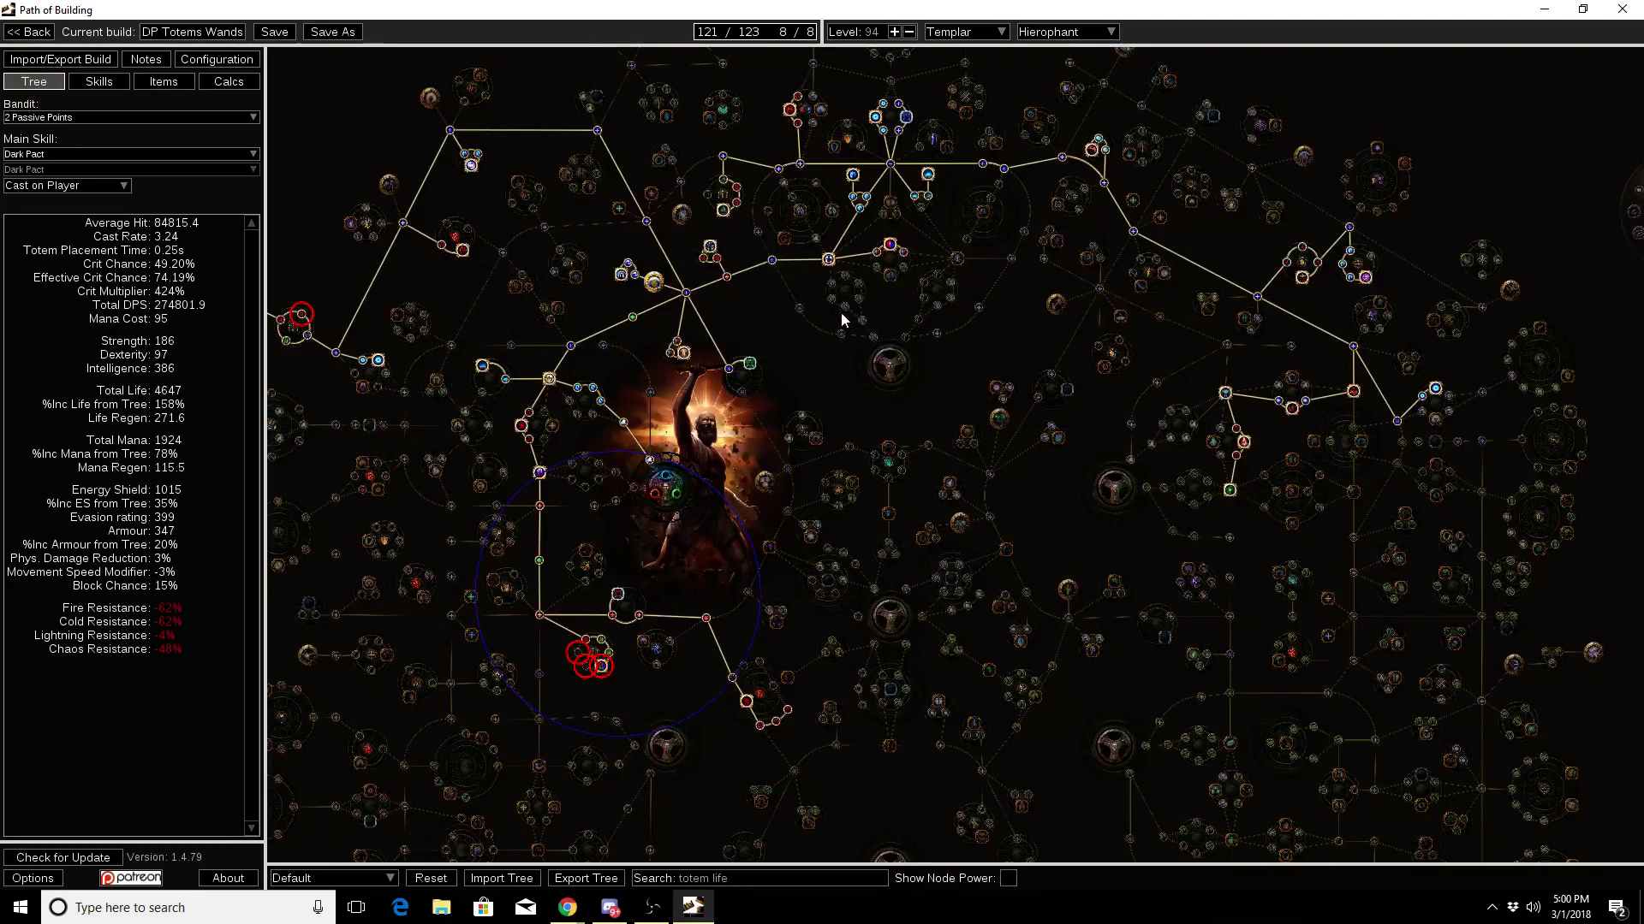
left_click(167, 85)
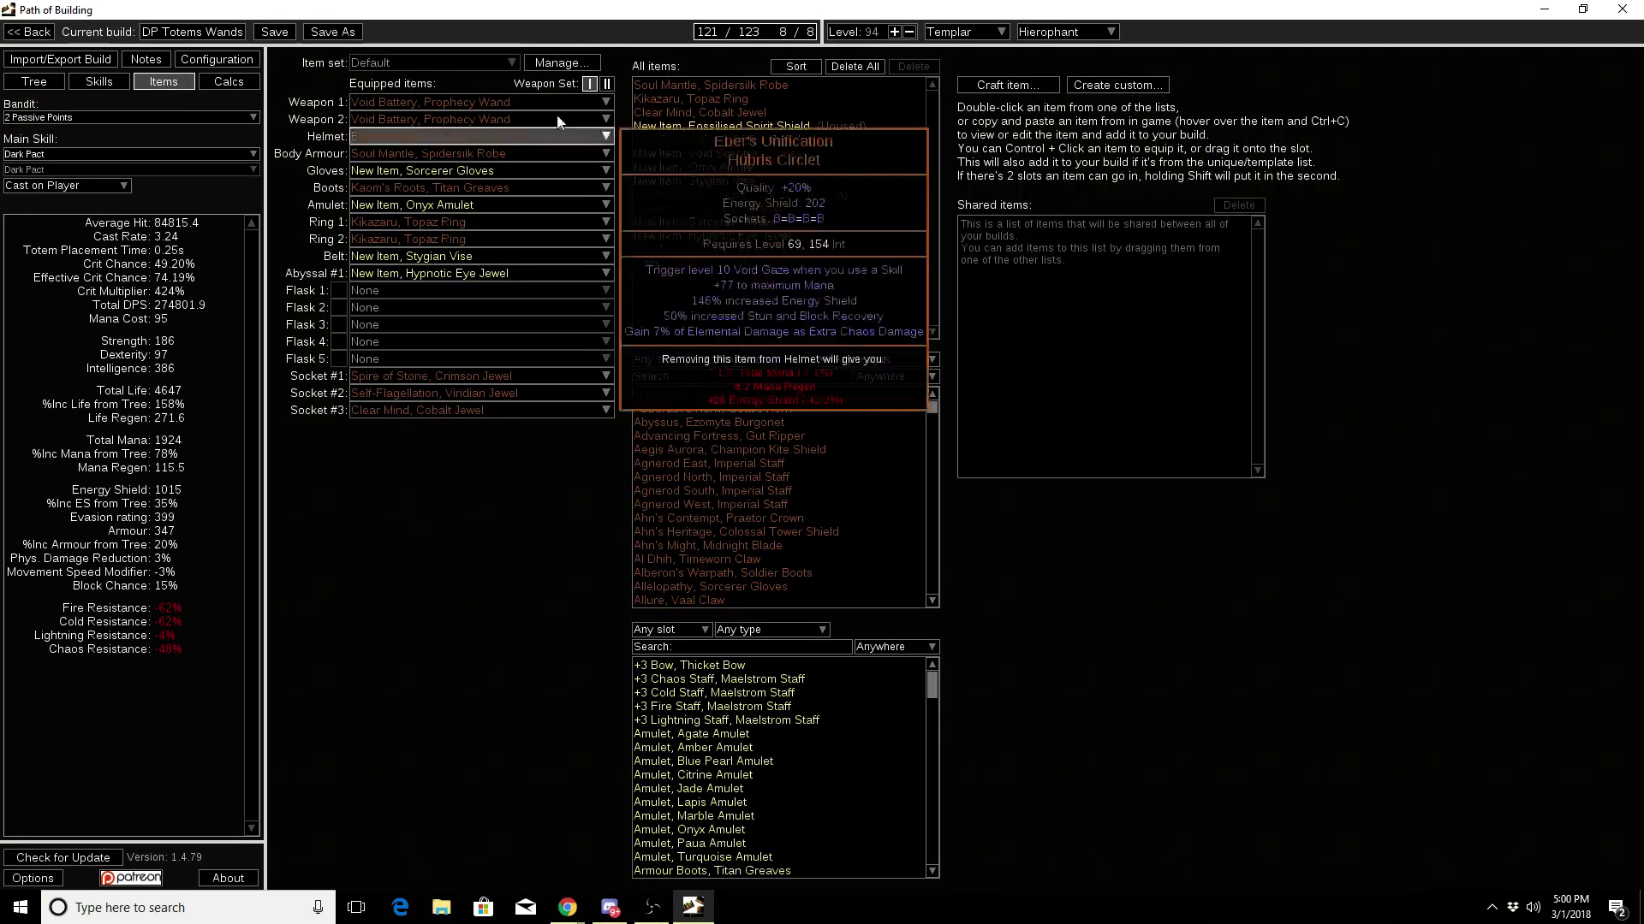
left_click(114, 80)
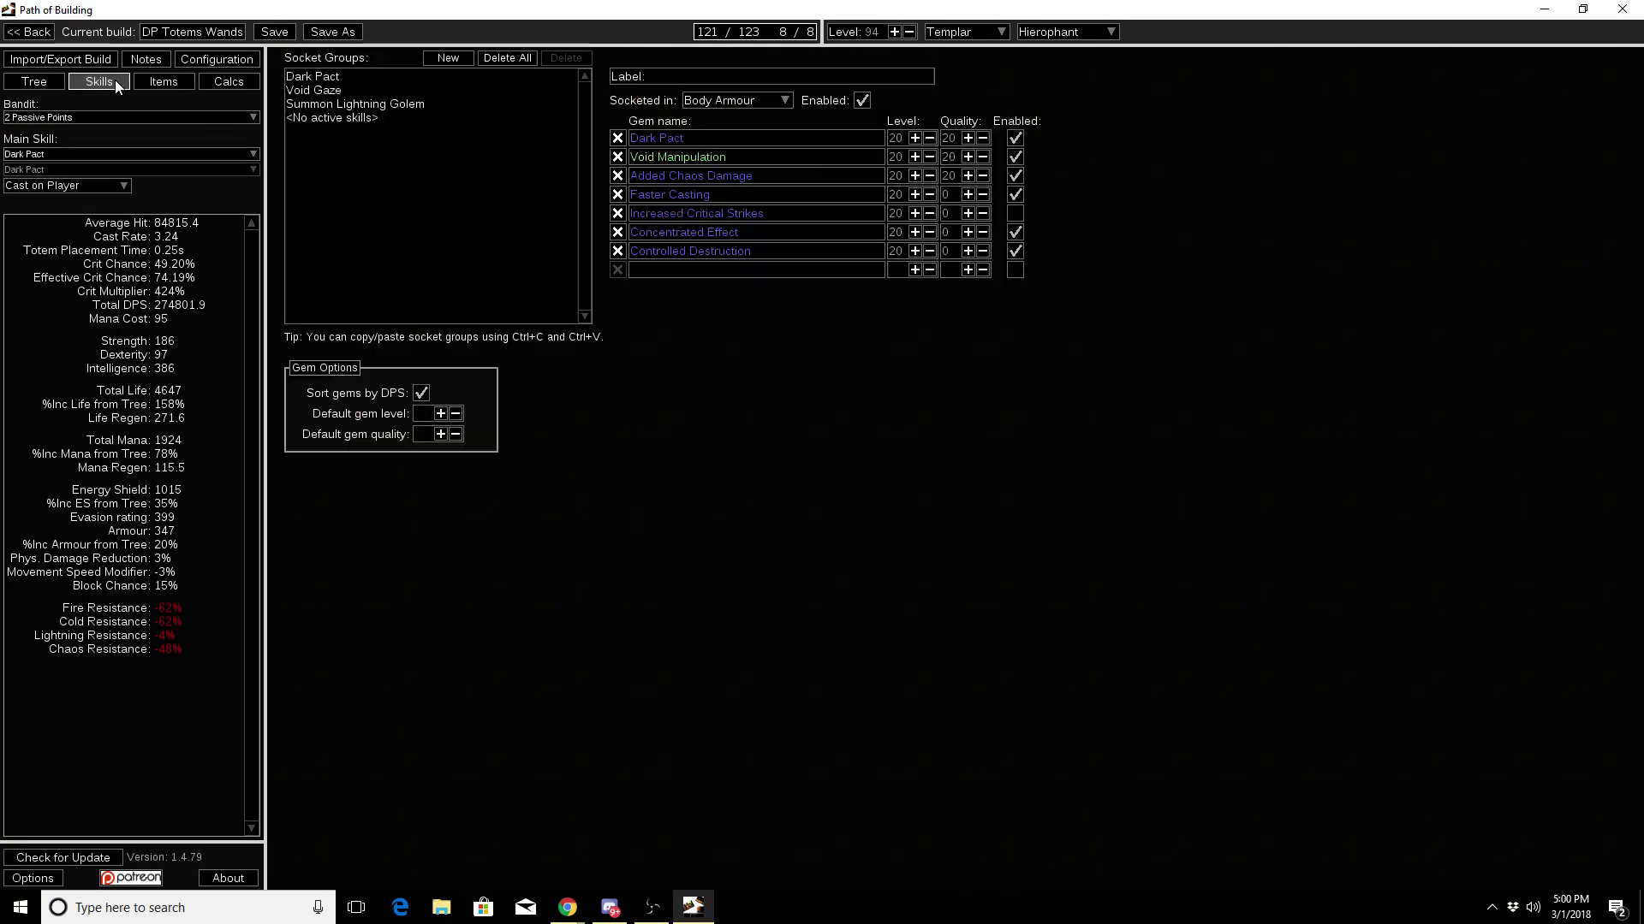
Step: Examine the allocated passive tree routes and the Hierophant ascendancy of the wand build
left_click(37, 77)
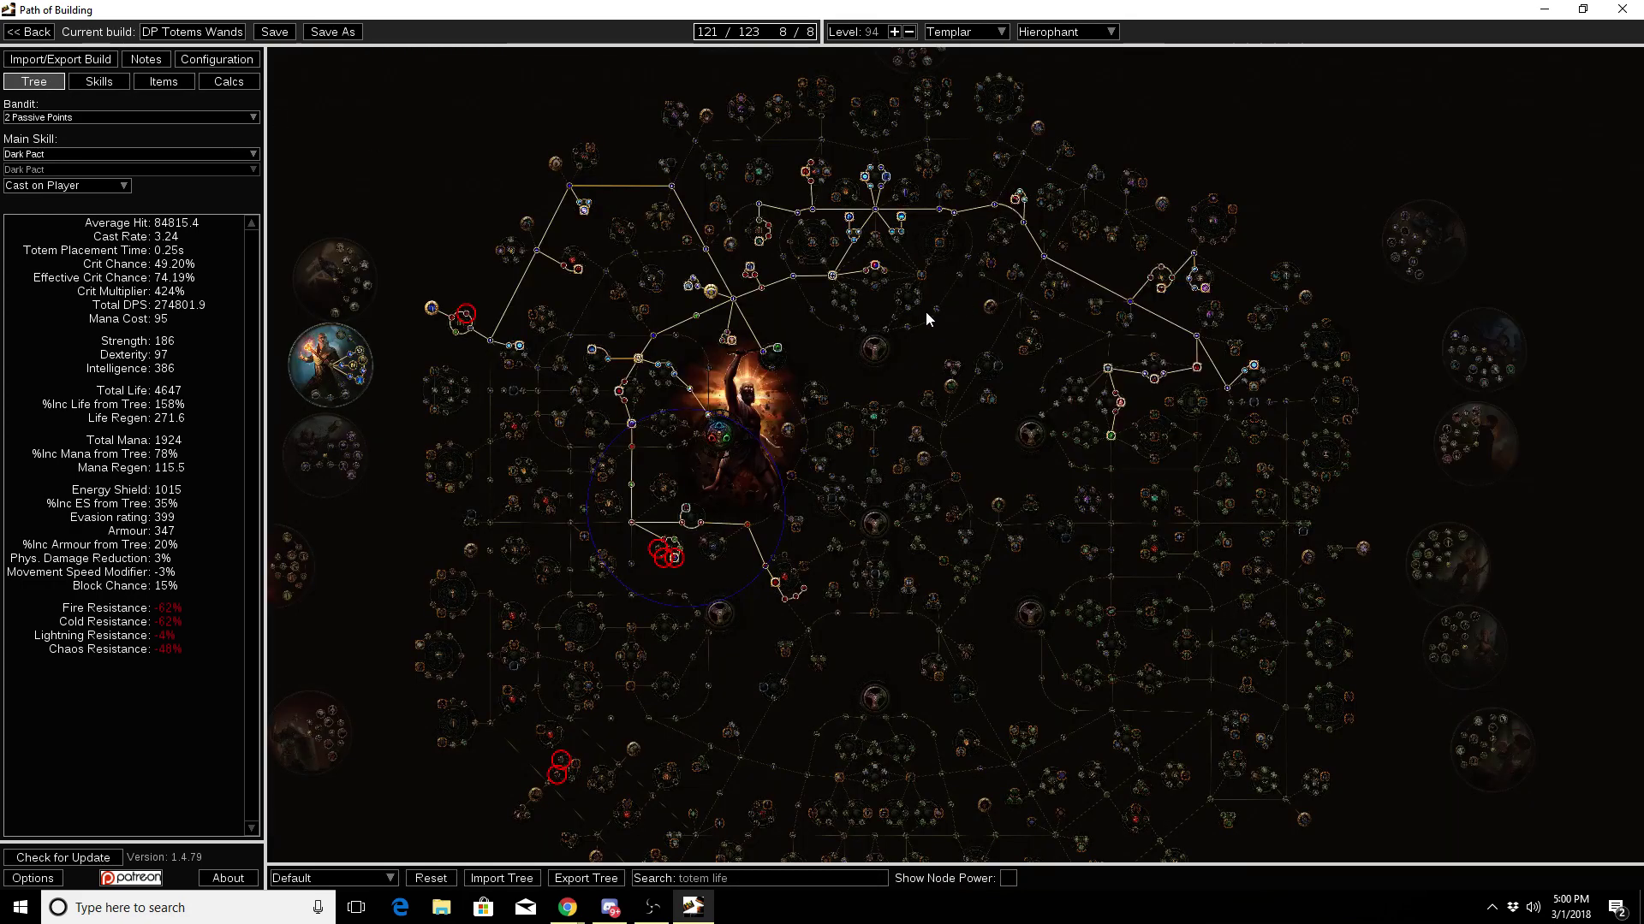
left_click_drag(953, 318, 1053, 331)
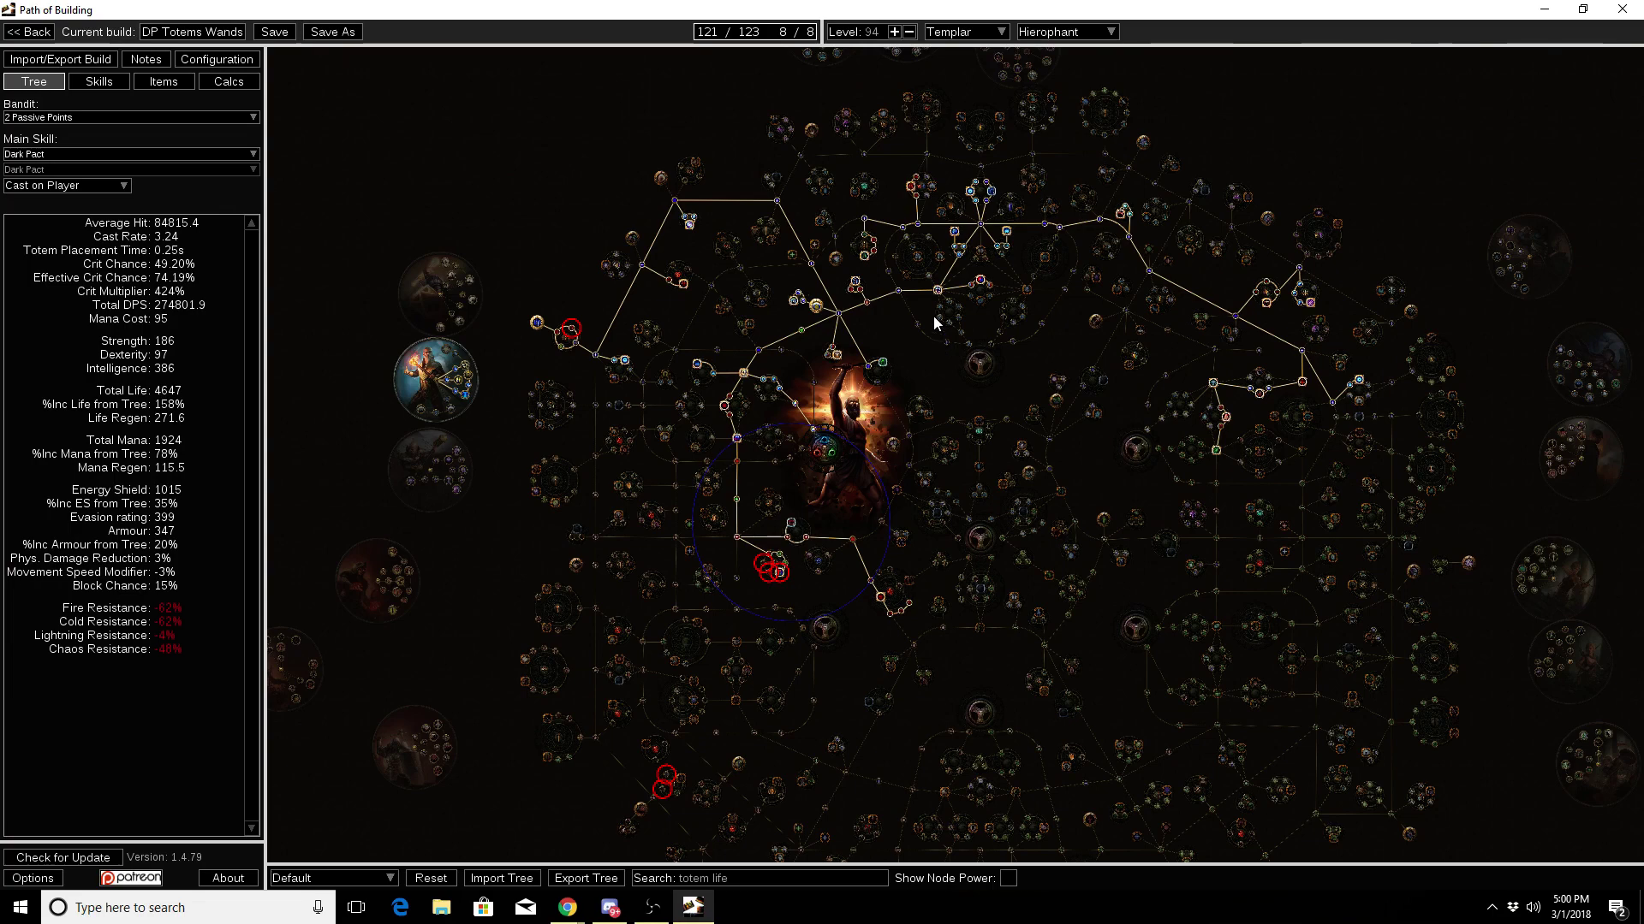
left_click_drag(506, 408, 993, 445)
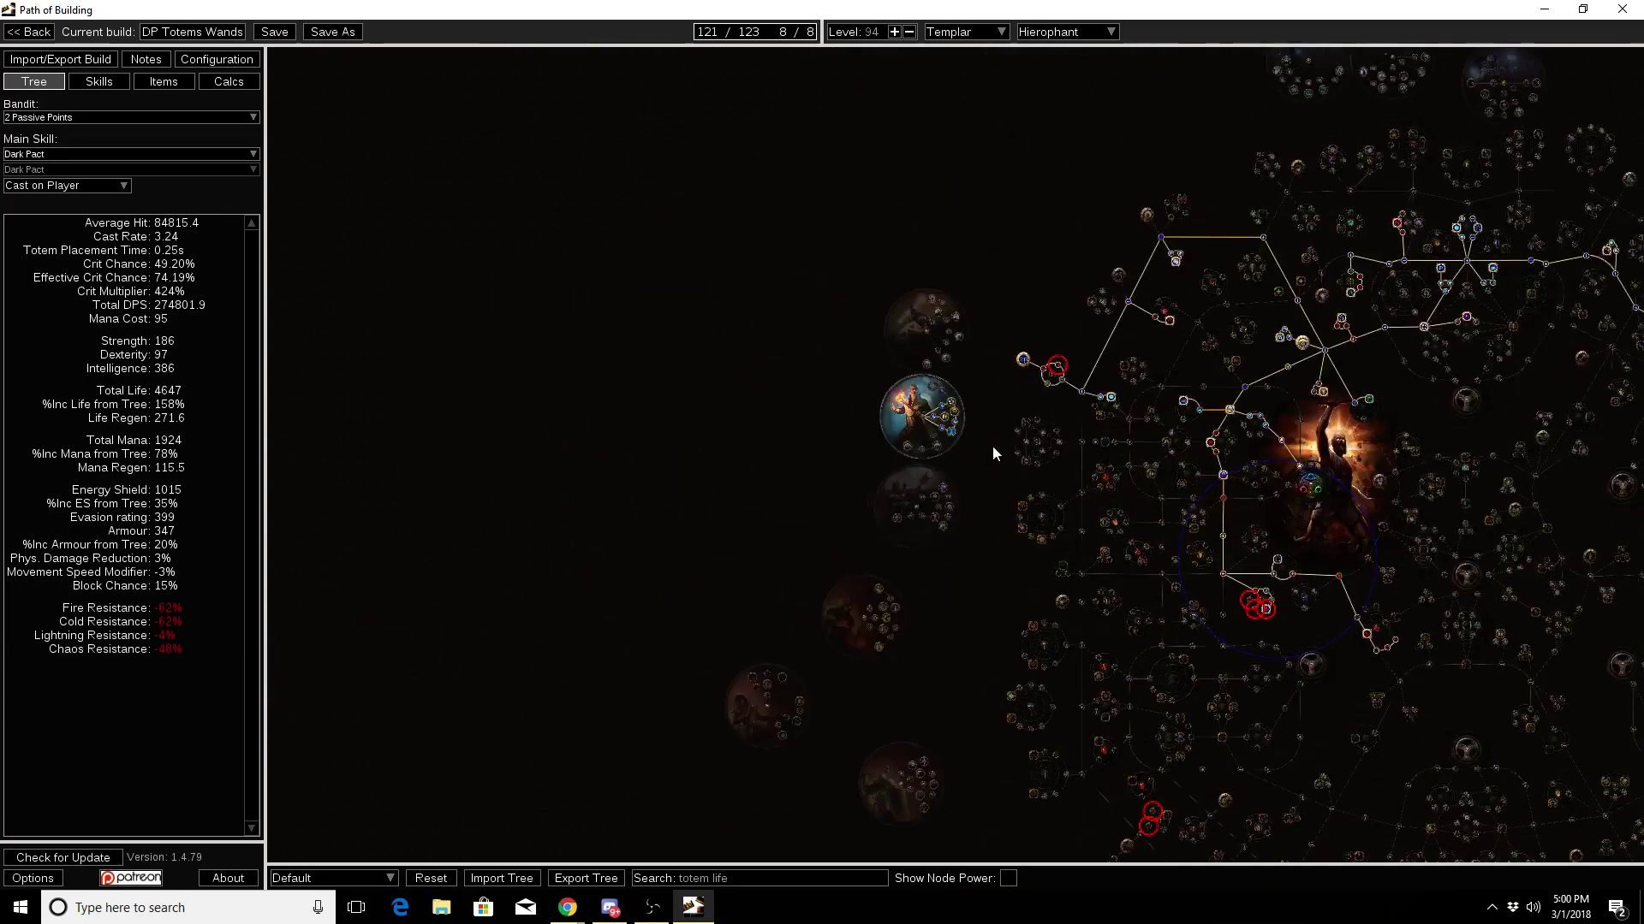
scroll(999, 433, "up", 2)
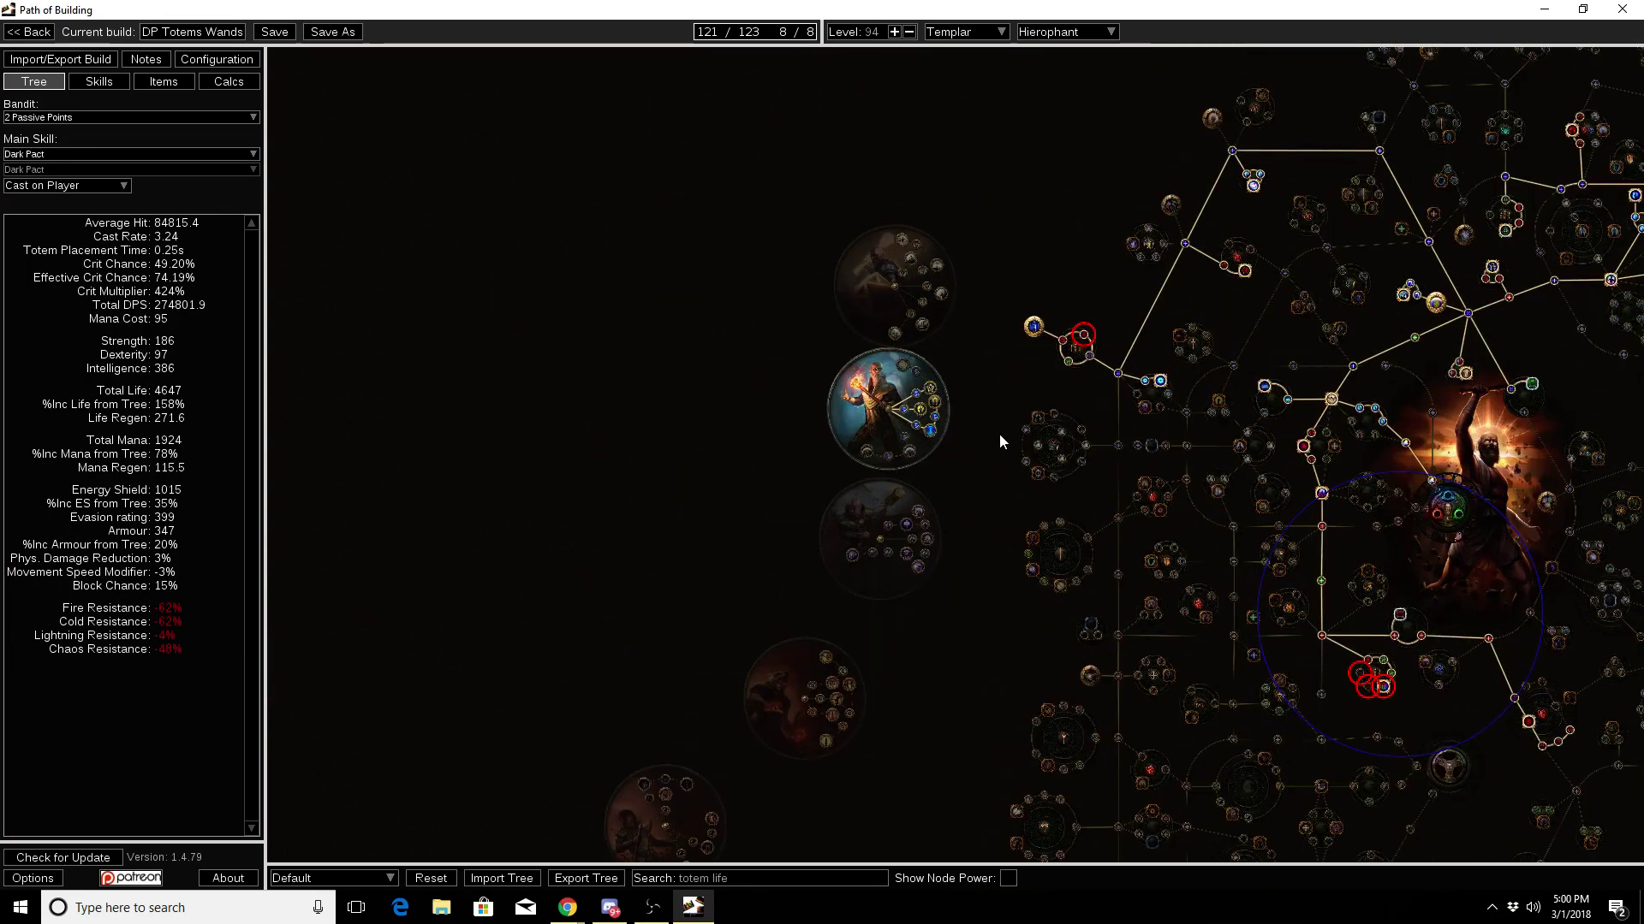